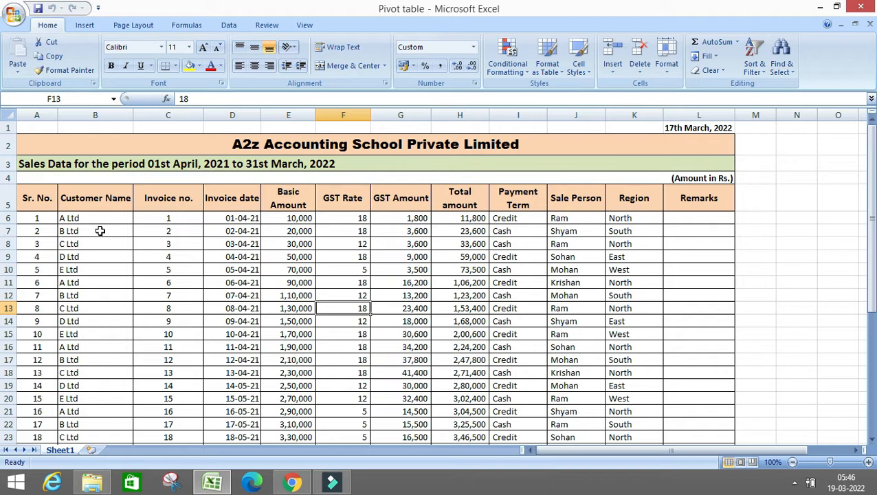
Step: Select the sales data from the Sr. No. header through the last invoice row, A5:L40, excluding the Total row
left_click(37, 198)
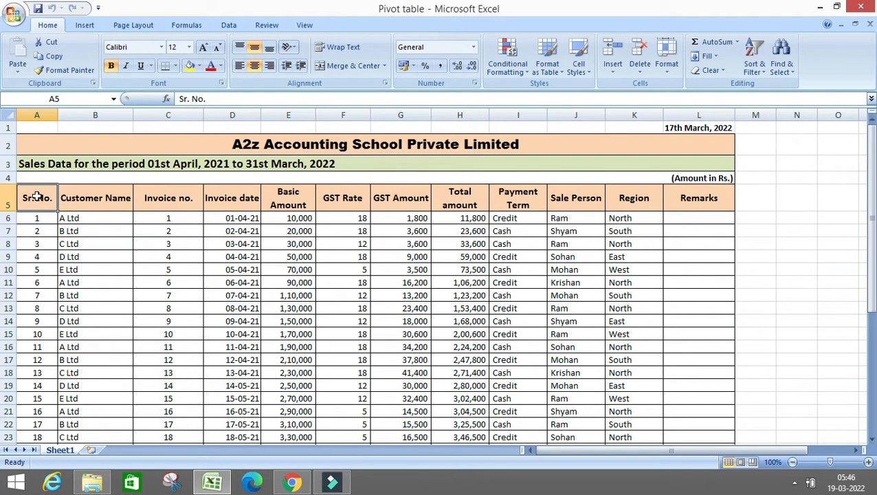
key("shift+Right")
key("shift+Right")
key("shift+Right")
key("shift+Right")
key("shift+Right")
key("shift+Right")
key("shift+Right")
key("shift+Right")
key("shift+Right")
key("shift+Right")
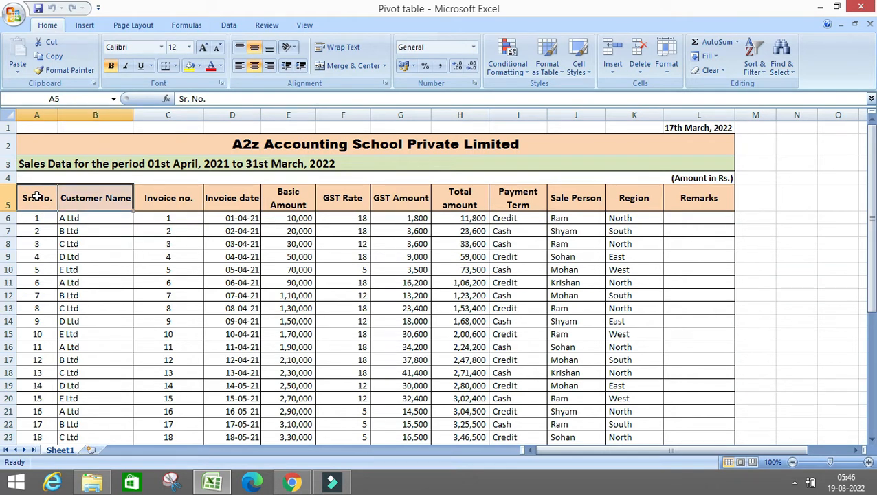
key("shift+Right")
key("shift+Down")
key("shift+Down")
key("shift+Down")
key("shift+Down")
key("shift+Down")
key("shift+Down")
key("shift+Down")
key("shift+Down")
key("shift+Down")
key("shift+Down")
key("shift+Down")
key("shift+Down")
key("shift+Down")
key("shift+Down")
key("shift+Down")
key("shift+Down")
key("shift+Down")
key("shift+Down")
key("shift+Down")
key("shift+Down")
key("shift+Down")
key("shift+Down")
key("shift+Down")
key("shift+Down")
key("shift+Down")
key("shift+Down")
key("shift+Down")
key("shift+Down")
key("shift+Down")
key("shift+Down")
key("shift+Down")
key("shift+Down")
key("shift+Down")
key("shift+Down")
key("shift+Down")
key("shift+Down")
key("shift+Down")
key("shift+Down")
key("shift+Down")
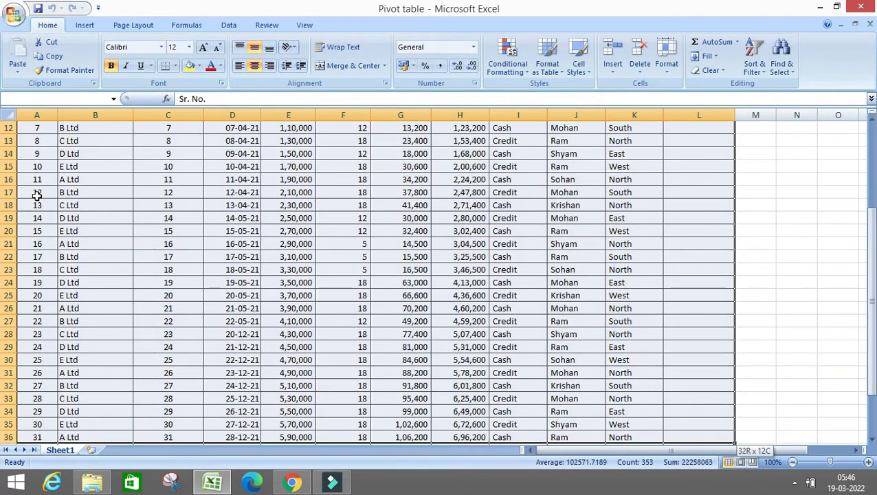
key("shift+Up")
key("shift+Up")
key("shift+Up")
key("shift+Up")
key("shift+Up")
key("shift+Up")
key("shift+Up")
key("shift+Up")
key("shift+Up")
key("shift+Up")
key("shift+Up")
key("shift+Up")
key("shift+Up")
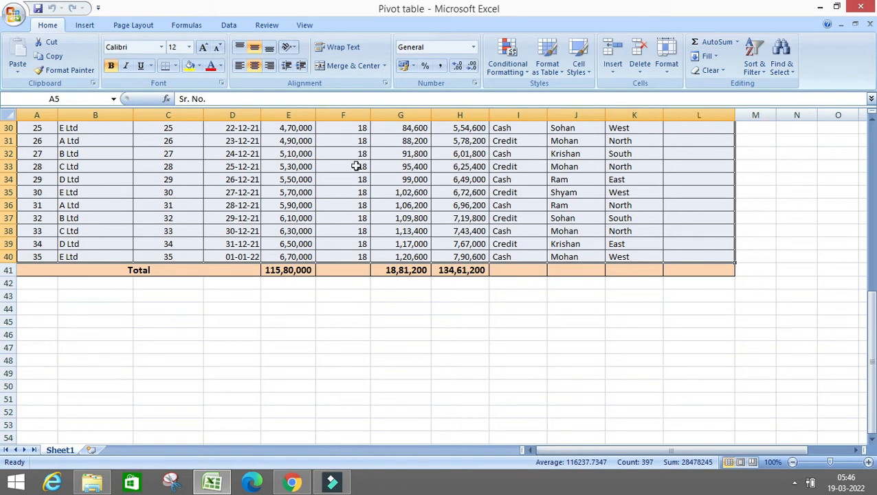
Step: Try to insert a PivotTable of the selected data on the existing worksheet at M6:V21, and undo it
left_click(81, 28)
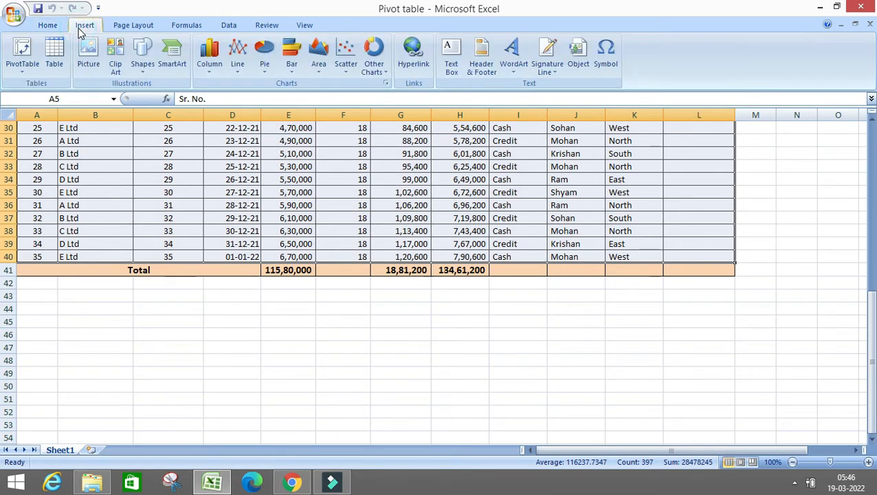
left_click(23, 70)
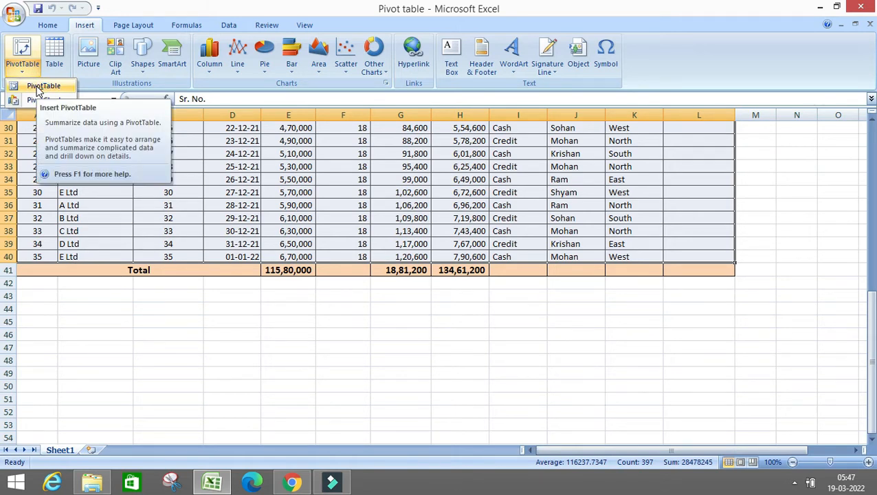
left_click(38, 88)
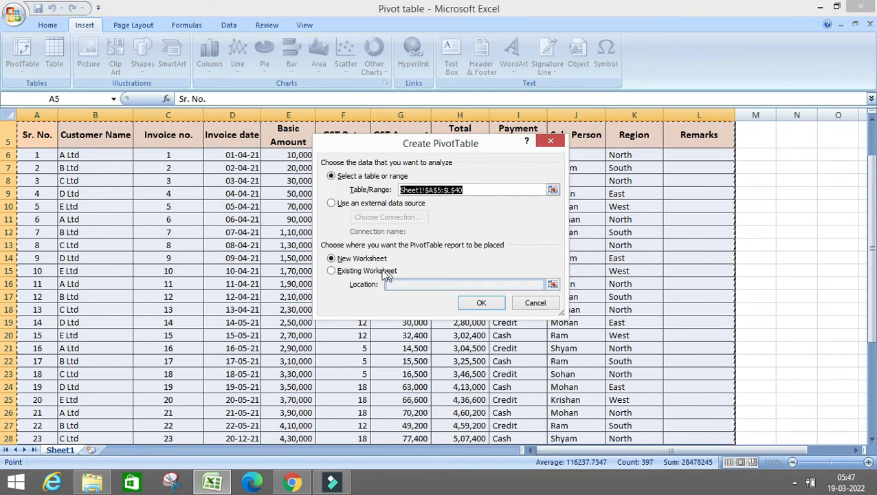
left_click(335, 272)
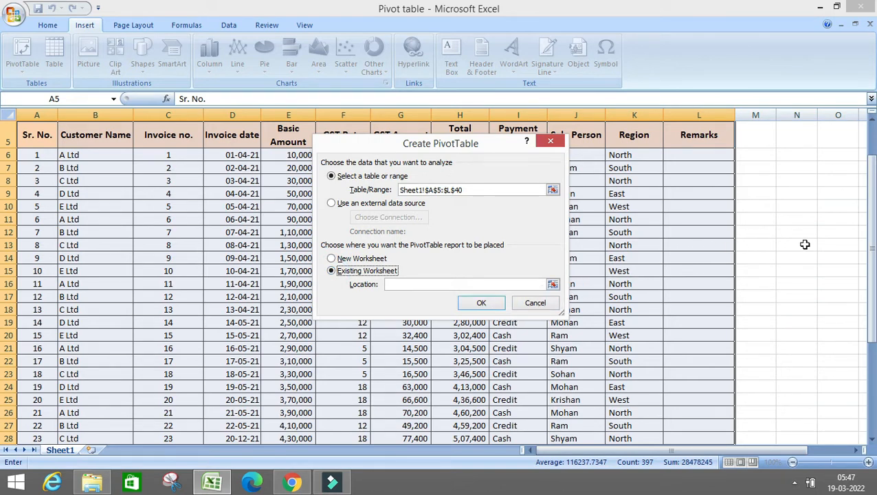
left_click(554, 285)
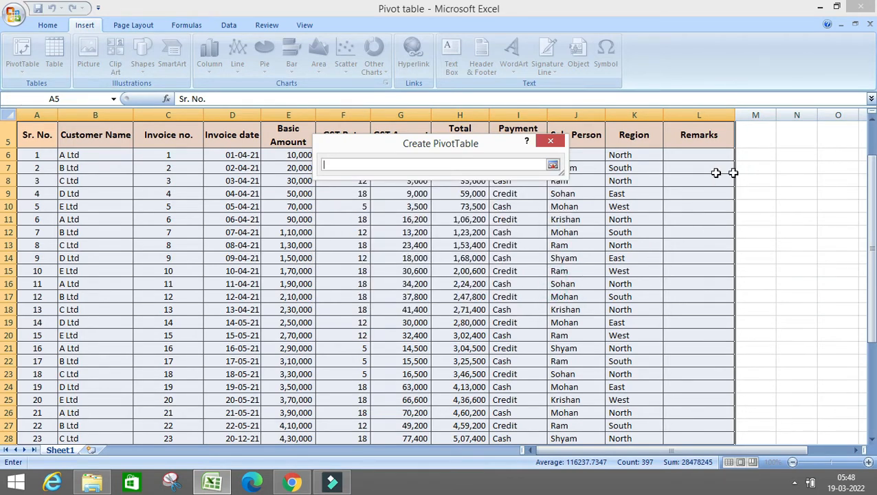
left_click_drag(770, 155, 817, 352)
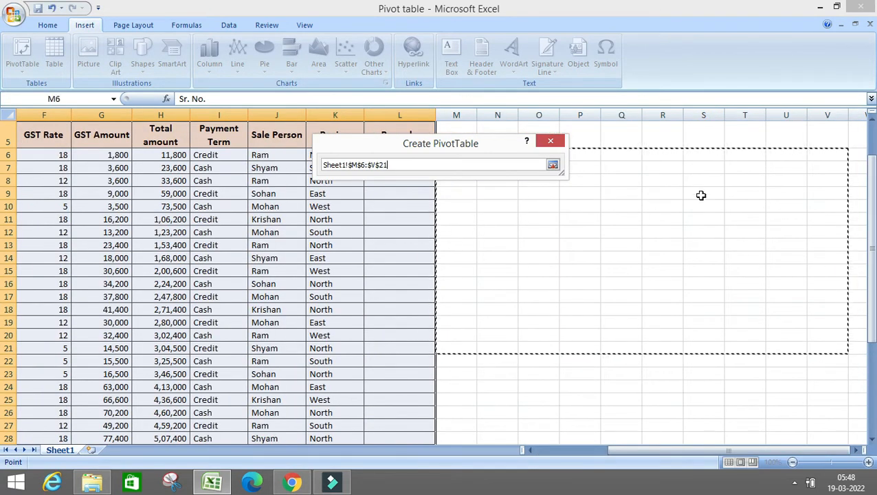
key("Return")
left_click(481, 302)
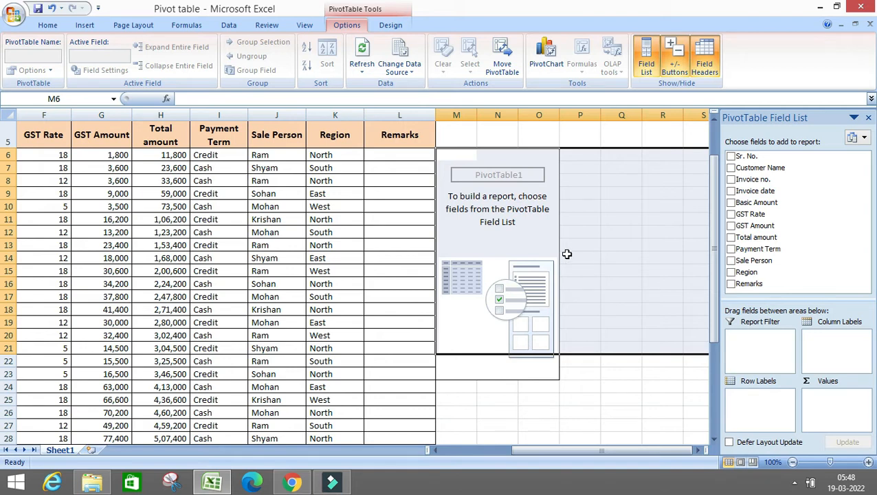
key("ctrl+z")
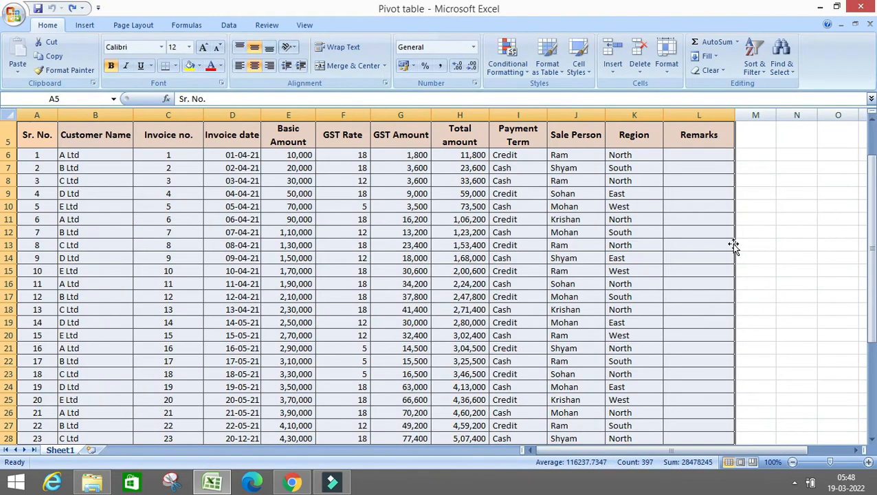
Step: Insert a PivotTable from the range Sheet1!$A$5:$L$40 on a new worksheet
left_click(83, 26)
left_click(25, 50)
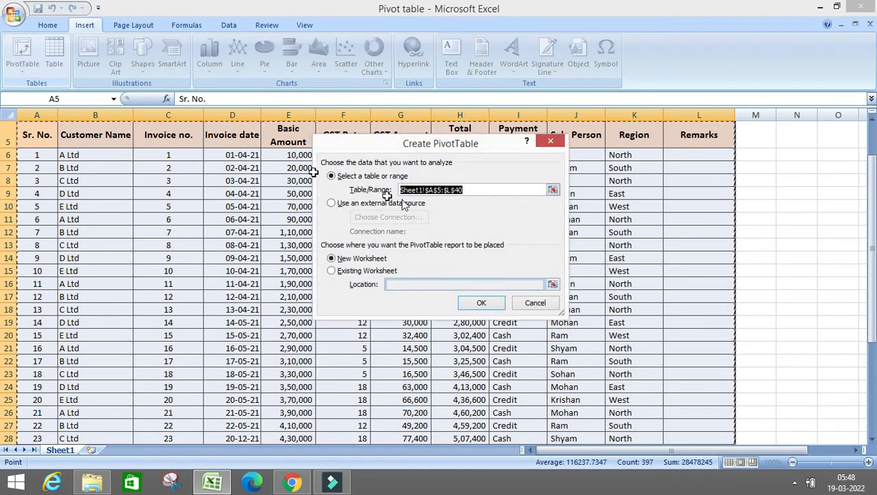
left_click(484, 305)
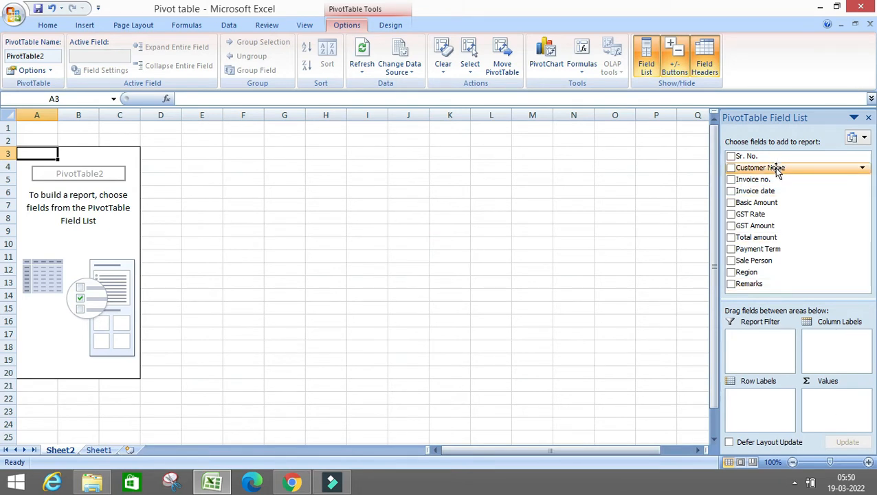
Step: Add Customer Name to the row labels, try it as column labels, and return it to the row labels
left_click_drag(777, 171, 763, 402)
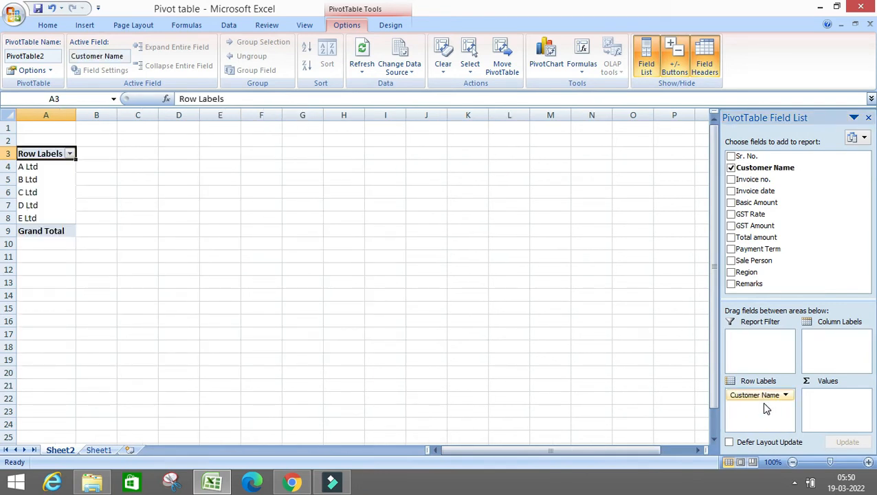
left_click_drag(760, 398, 835, 353)
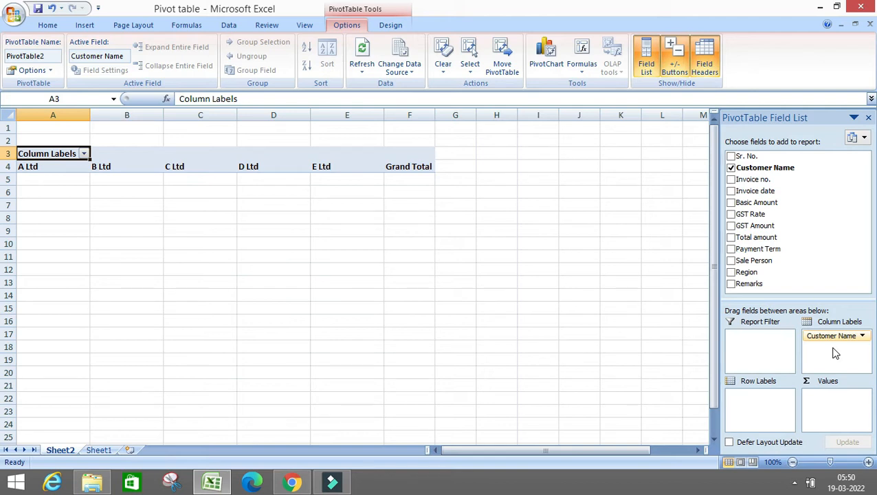
left_click_drag(832, 337, 767, 411)
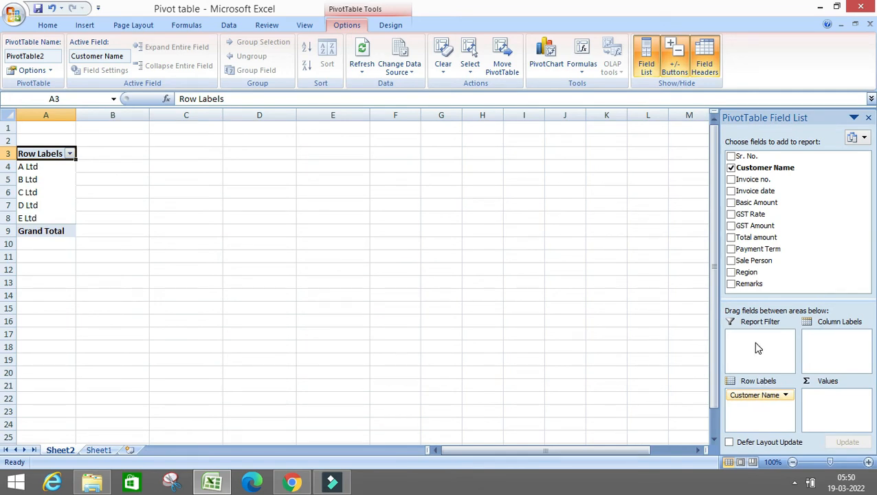
Step: Add Basic Amount, GST Amount and Total amount as summed values, and Payment Term as a second row label
left_click(732, 203)
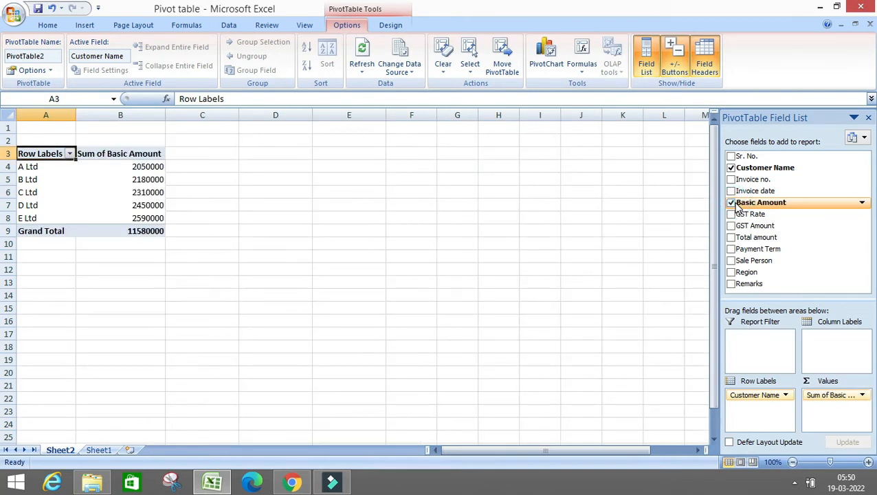
left_click(731, 227)
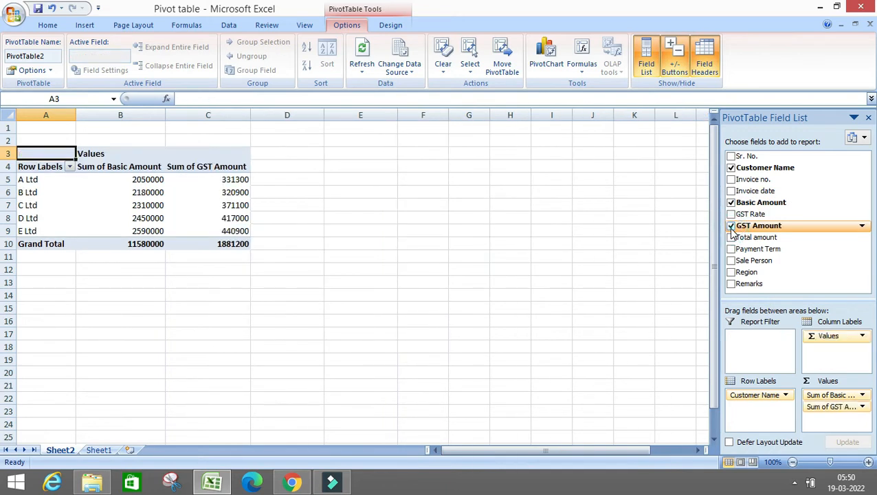
left_click(732, 238)
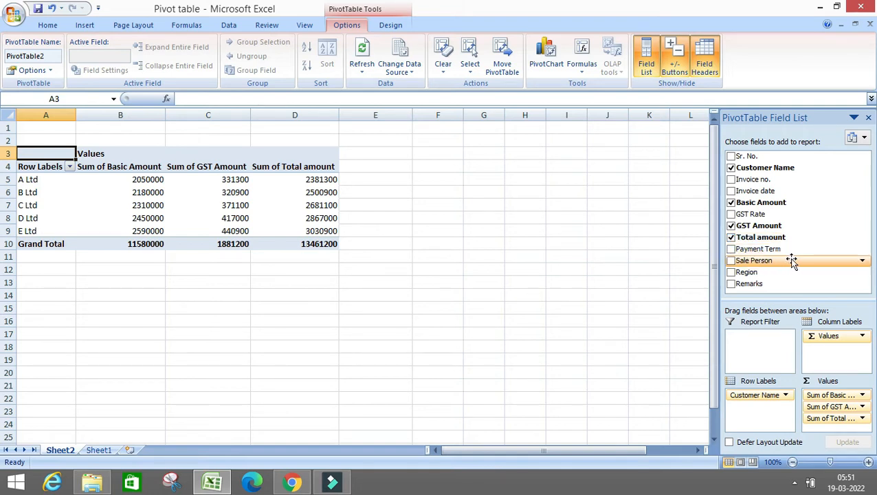
left_click(732, 249)
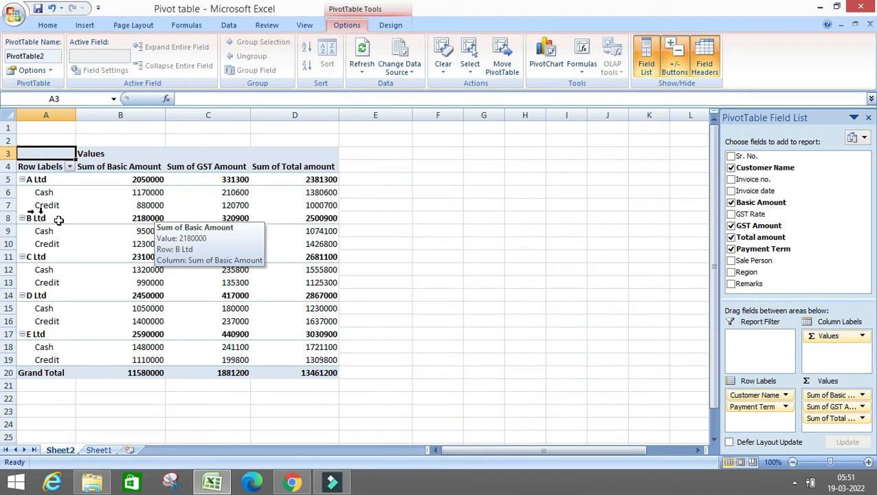
Step: Enable the Classic PivotTable layout in the PivotTable's display options
left_click(41, 181)
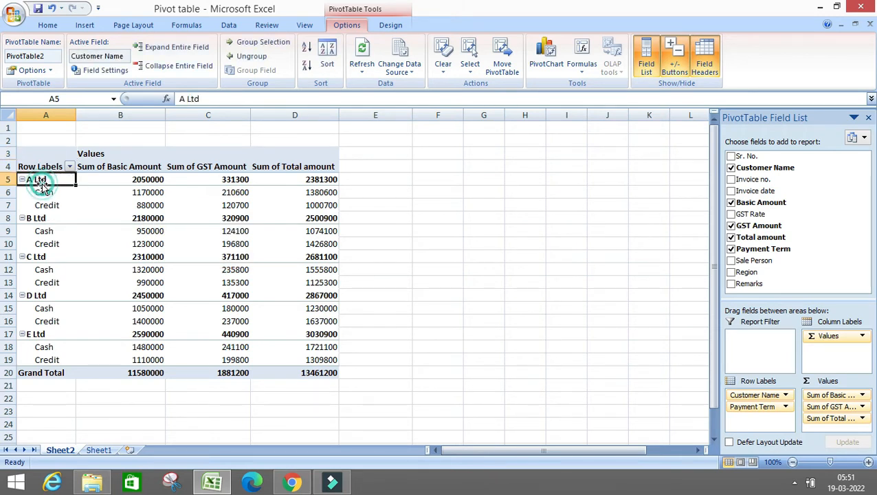
left_click(42, 192)
right_click(41, 193)
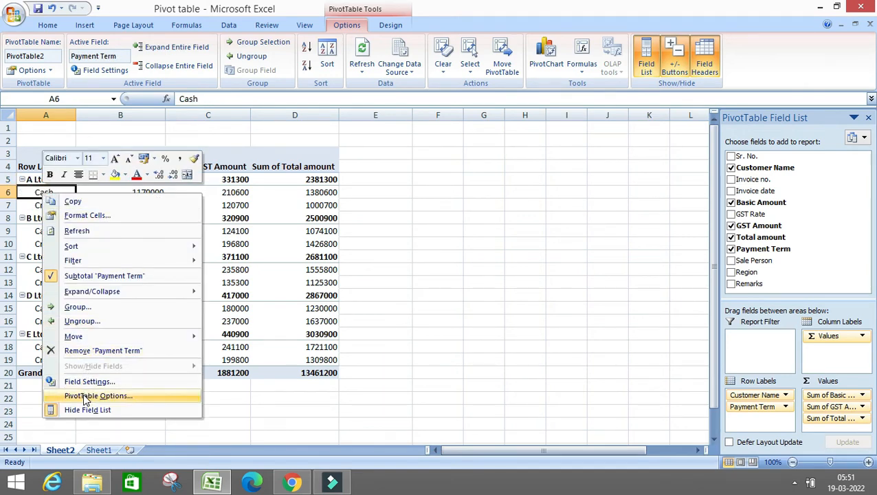
left_click(85, 399)
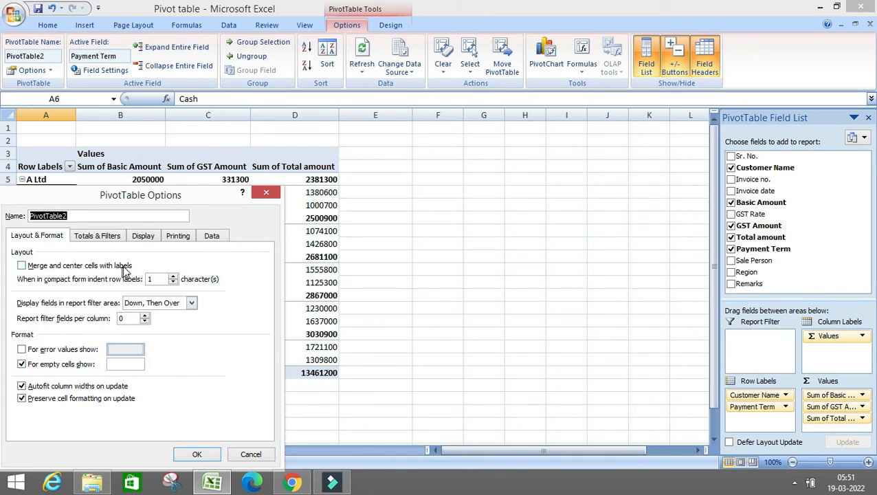
left_click(146, 237)
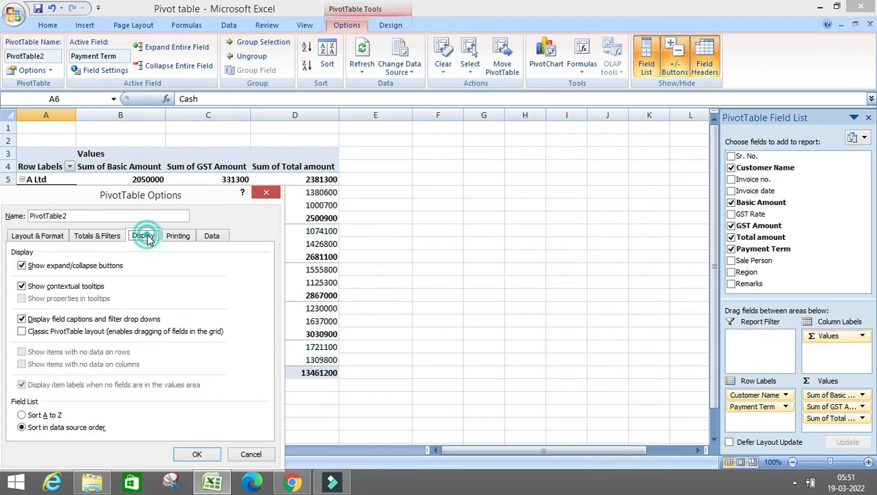
left_click(31, 333)
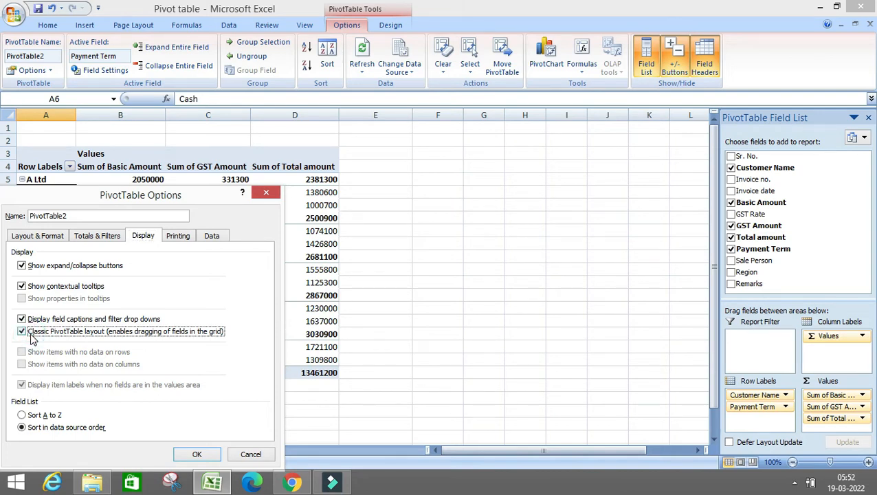
left_click(207, 454)
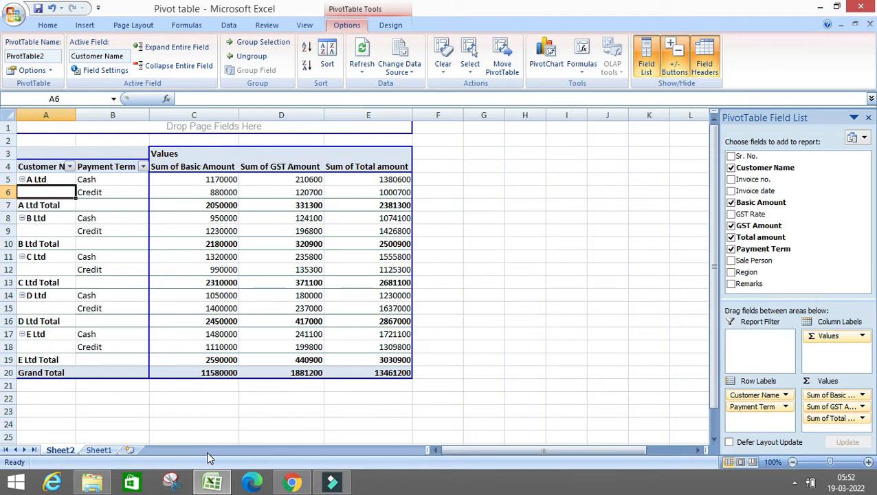
Step: Set the subtotals of the Customer Name field to None
key("Down")
key("Up")
left_click(44, 180)
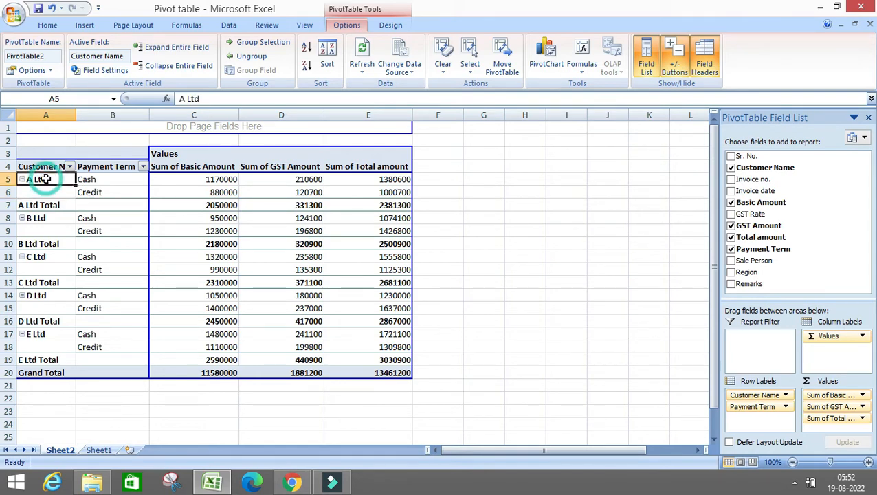
right_click(46, 181)
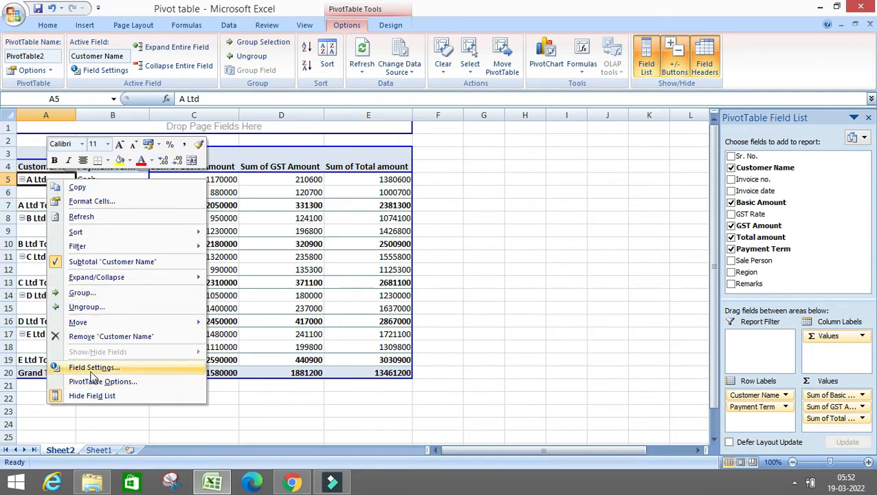
left_click(92, 368)
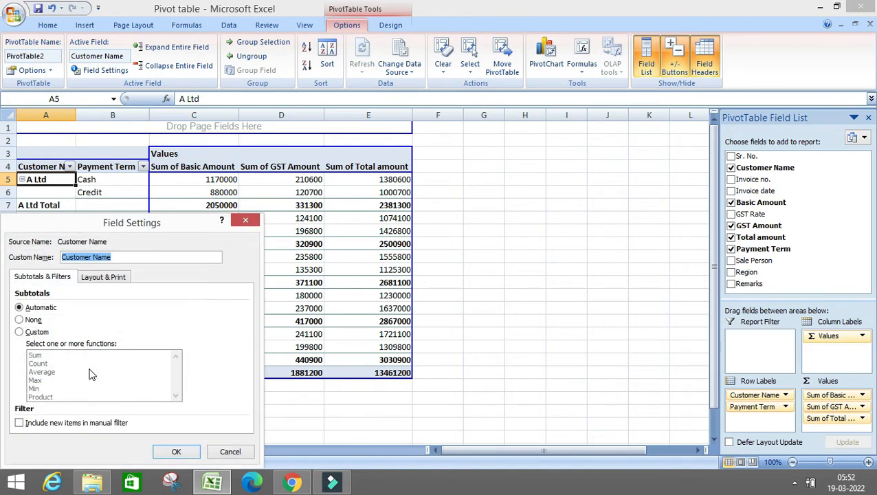
left_click(32, 324)
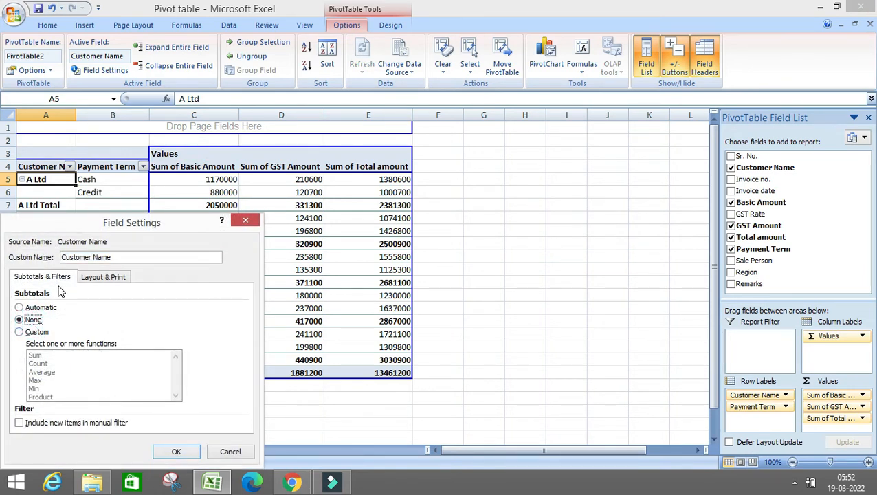
left_click(181, 449)
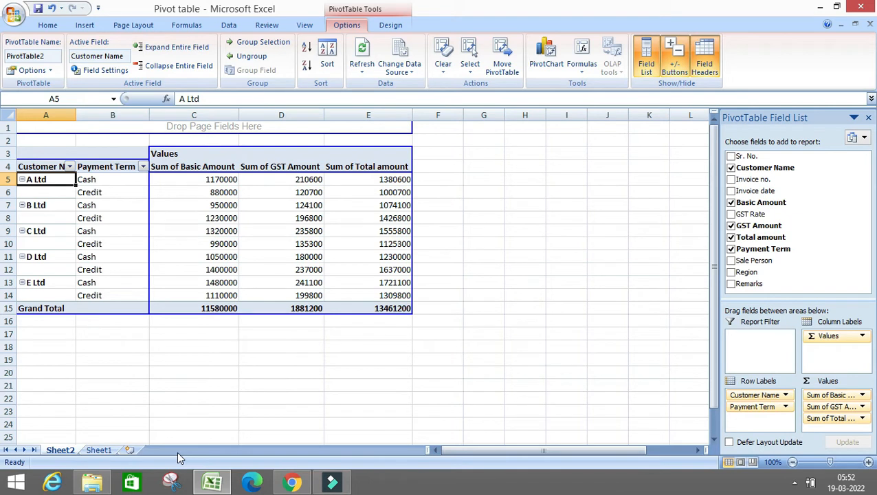
Step: Set the subtotals of the Customer Name field back to Automatic
right_click(36, 182)
left_click(65, 370)
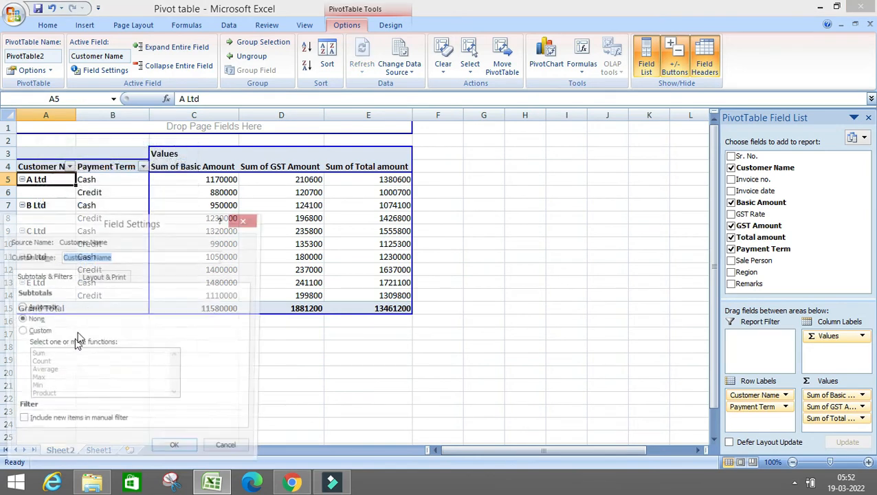
left_click(20, 307)
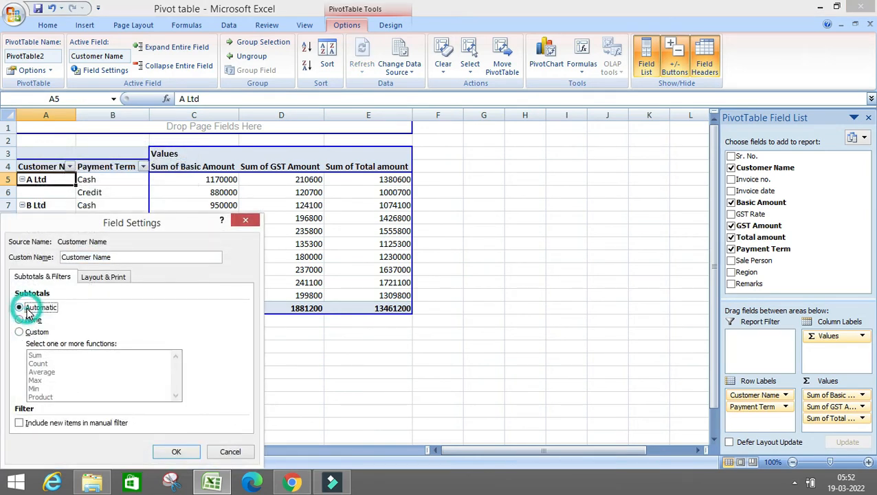
left_click(176, 453)
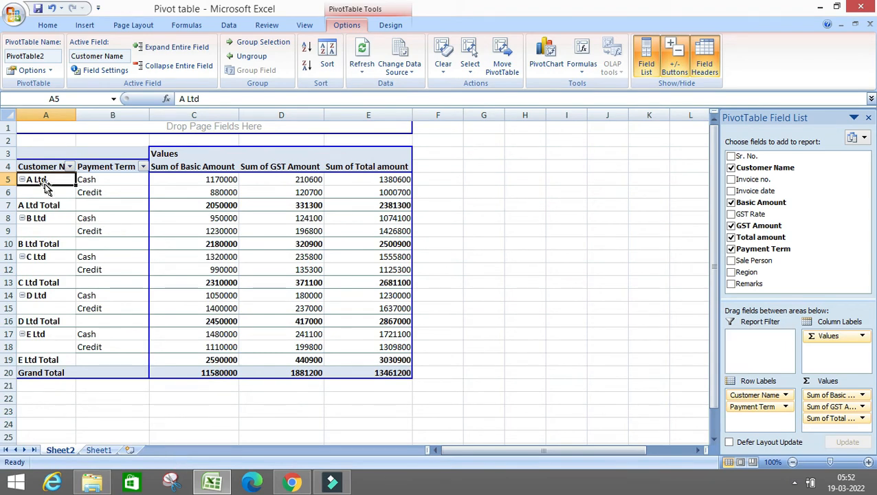
Step: Set the subtotals of the Customer Name field to None in its field settings
right_click(40, 180)
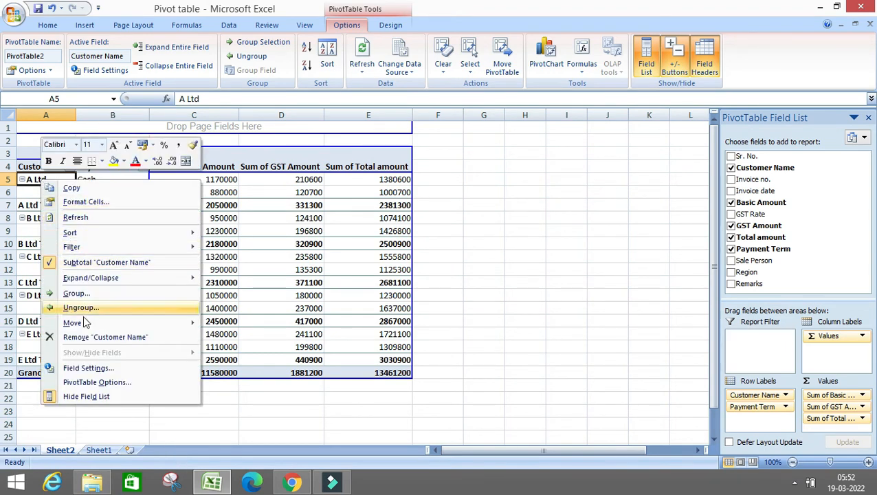
left_click(87, 367)
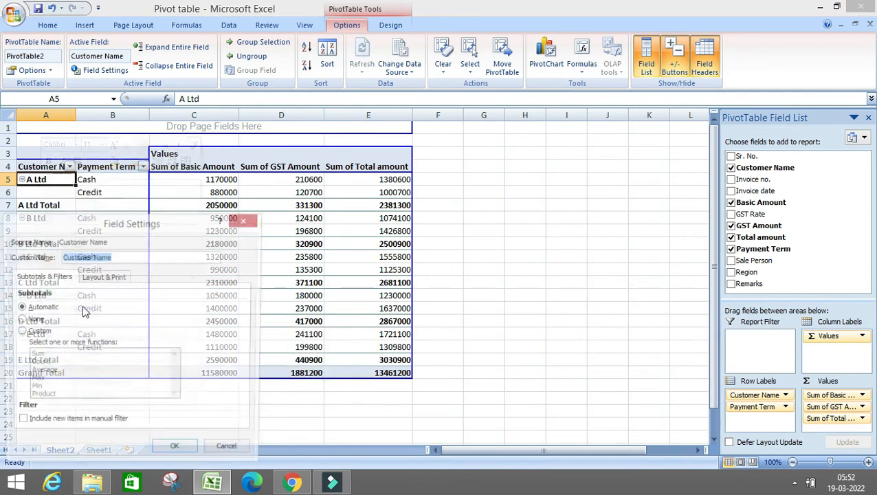
left_click(35, 321)
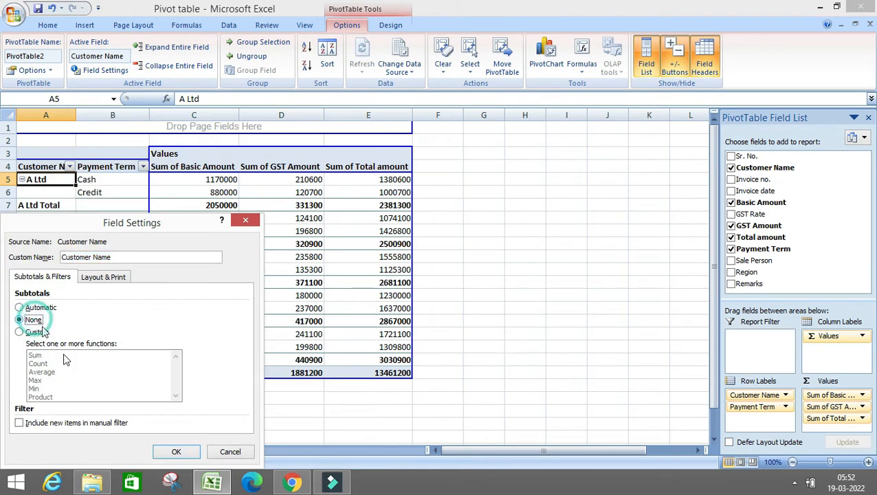
left_click(175, 452)
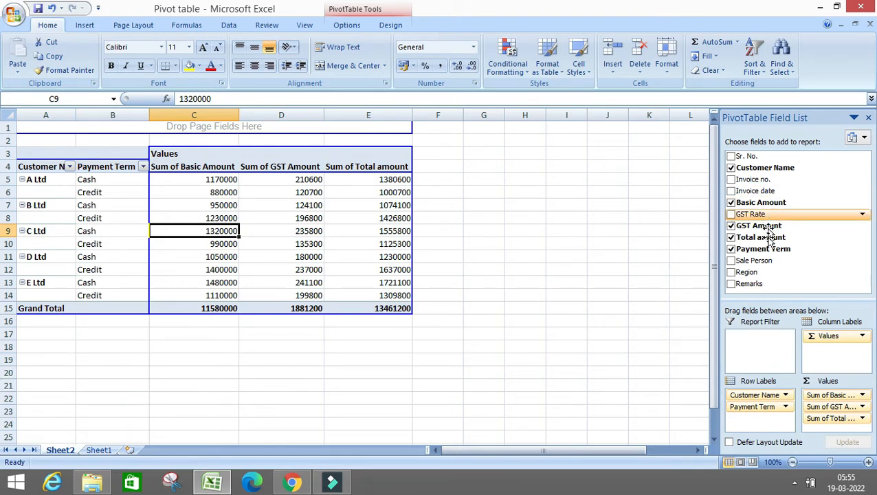
Step: Refresh the PivotTable to load the new Month field and add Month as a report filter
right_click(220, 218)
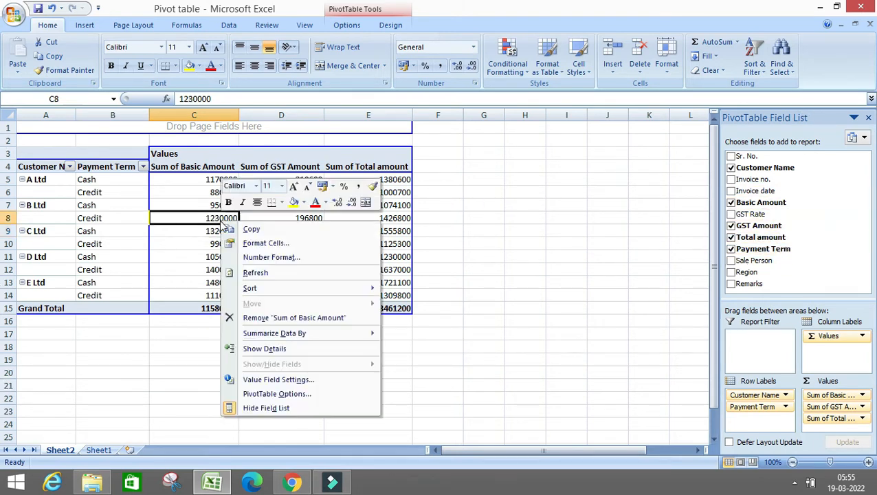
left_click(251, 273)
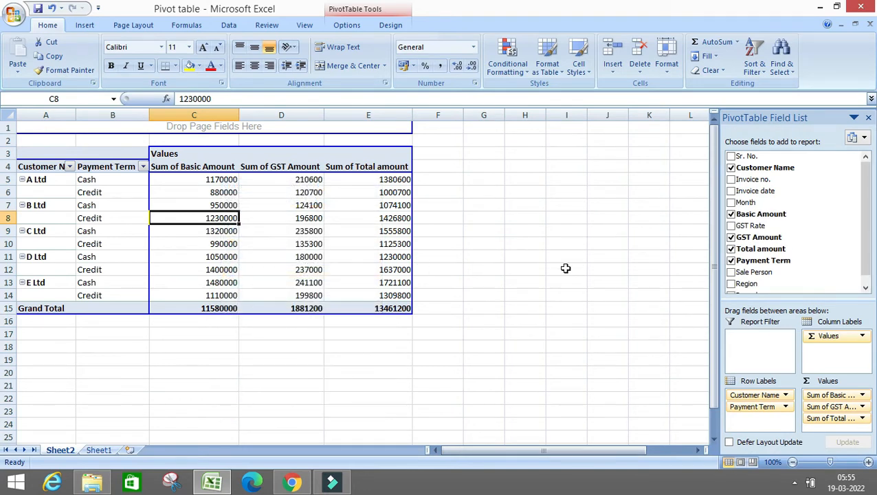
left_click_drag(803, 206, 765, 350)
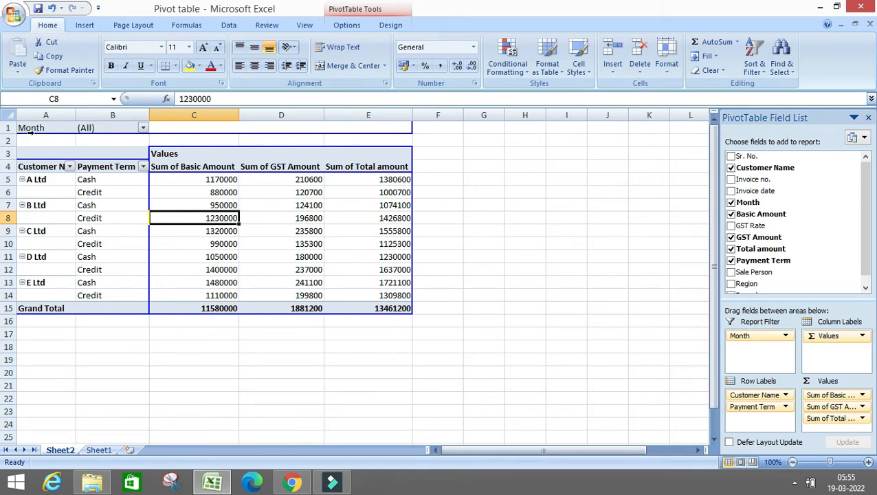
Step: Filter the PivotTable report to Month 1
left_click(143, 128)
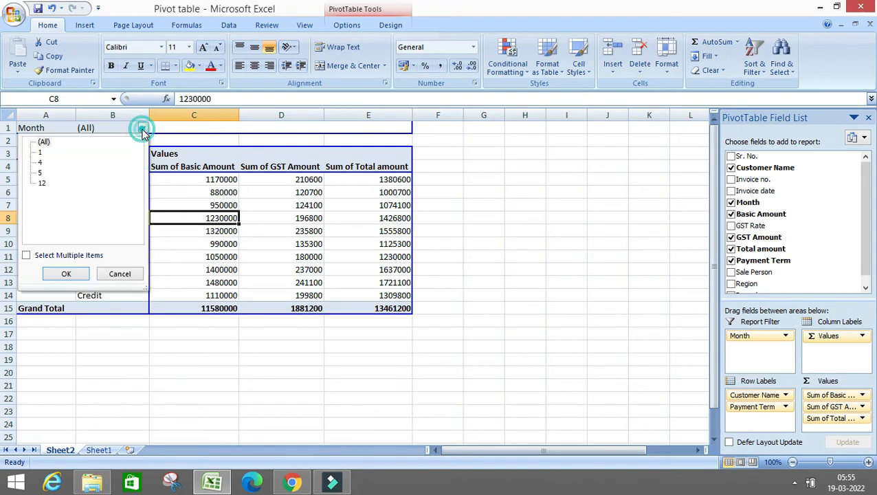
left_click(40, 152)
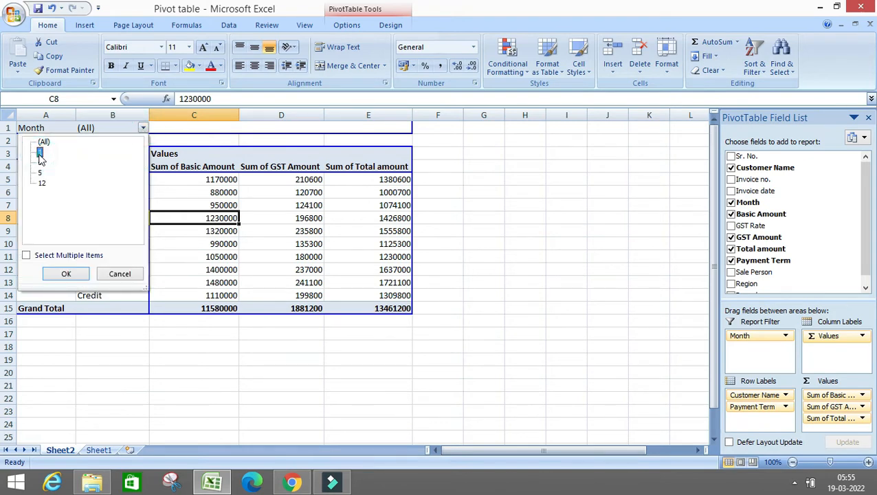
left_click(63, 274)
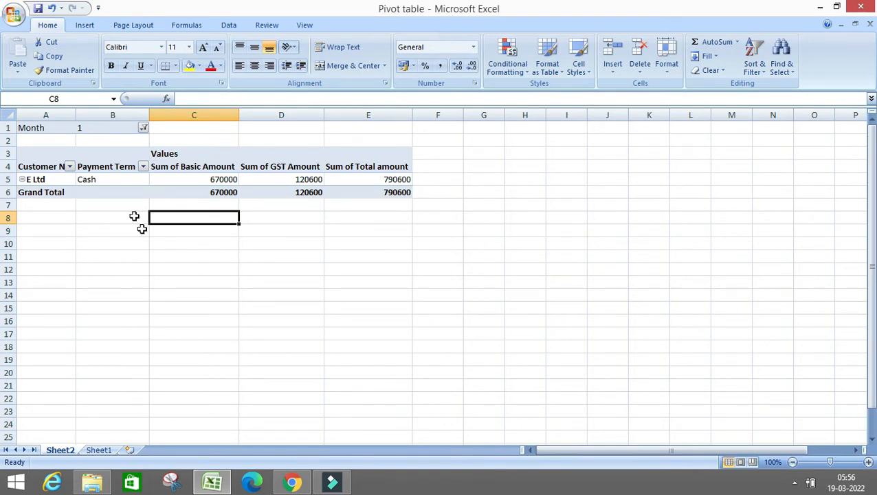
Step: Switch the Month report filter to 4
left_click(143, 129)
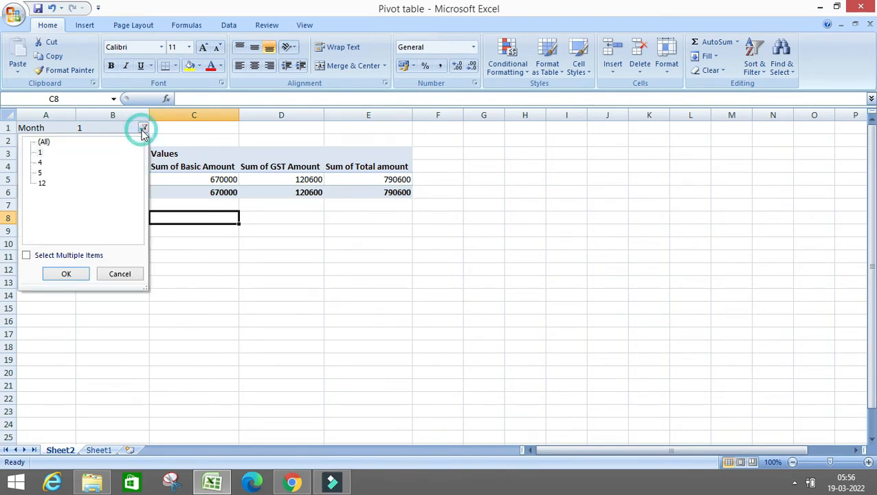
left_click(40, 162)
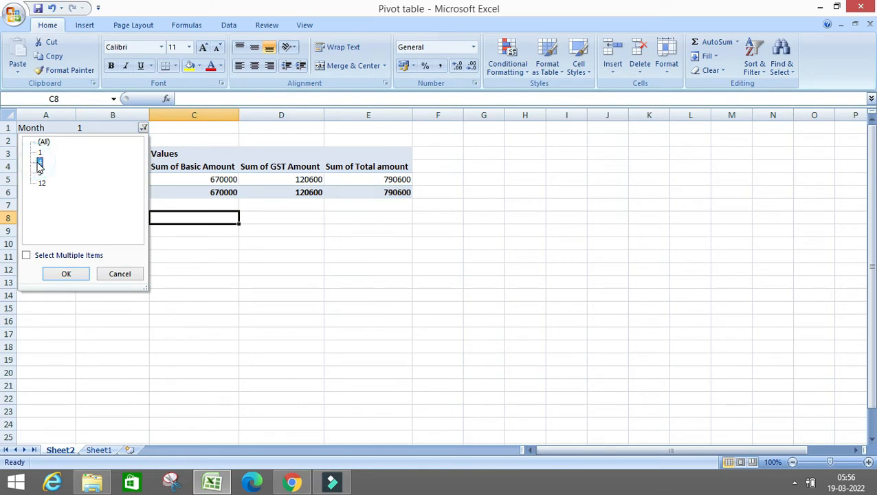
left_click(63, 275)
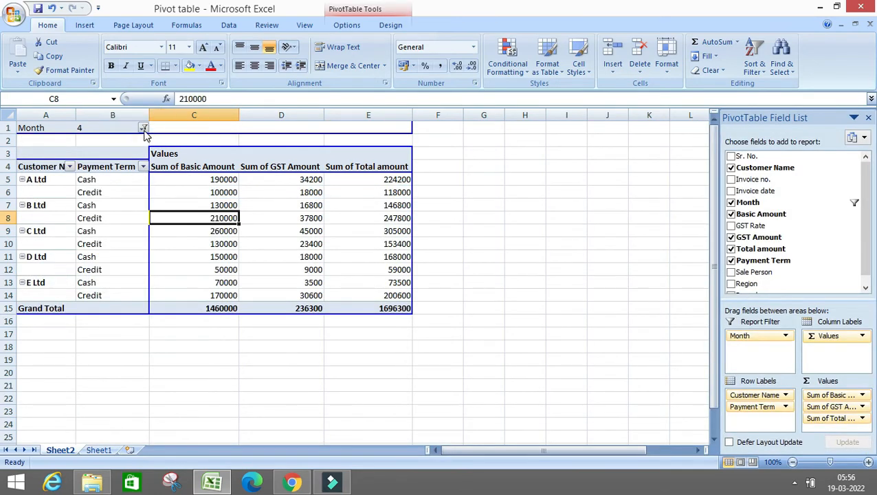
Step: Switch the Month report filter to 5
left_click(143, 128)
left_click(40, 173)
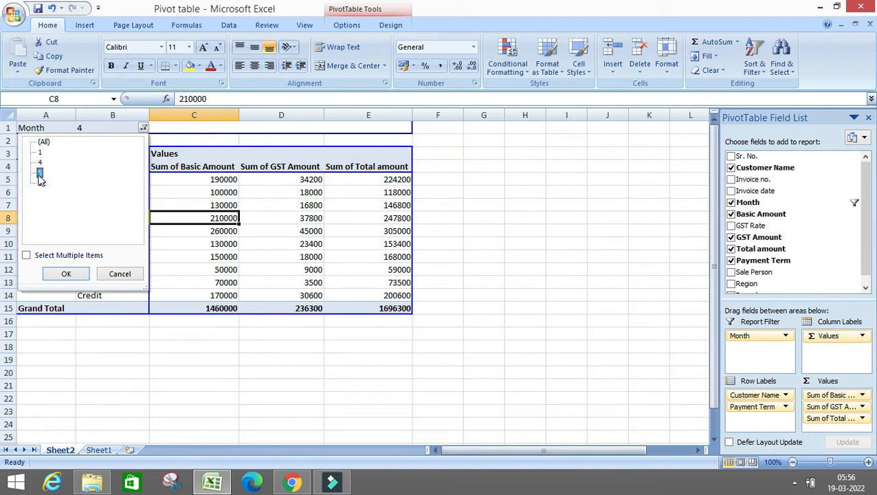
left_click(60, 274)
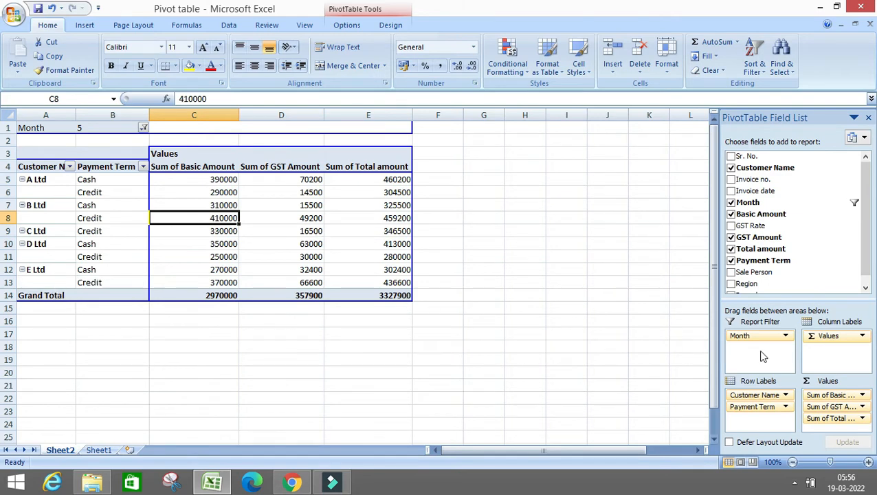
Step: Remove Month from the report filter and use Region as the report filter instead
left_click_drag(757, 335, 764, 242)
left_click_drag(748, 275, 753, 350)
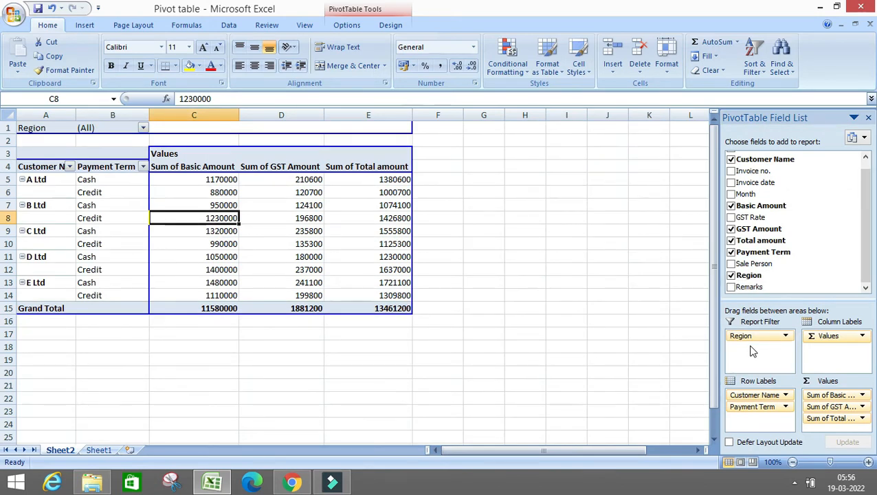
Step: Filter the PivotTable report to the East region
left_click(143, 128)
left_click(43, 153)
left_click(66, 274)
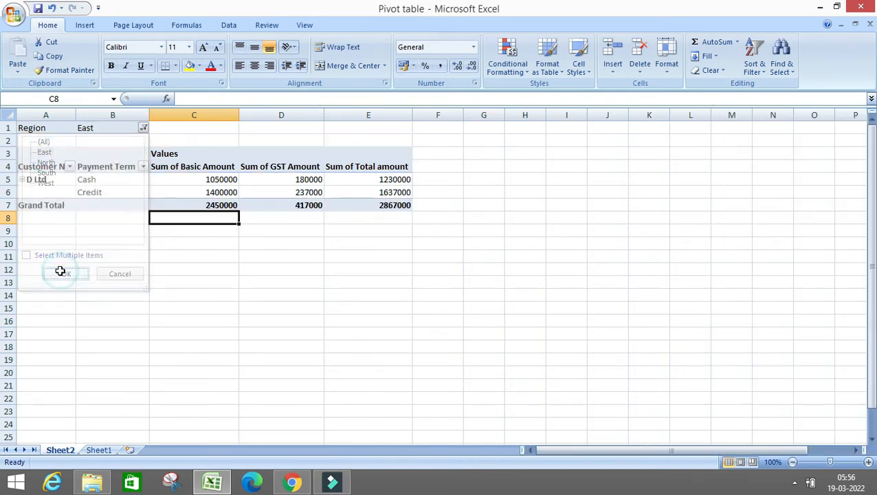
Step: Switch the Region report filter to West
left_click(143, 128)
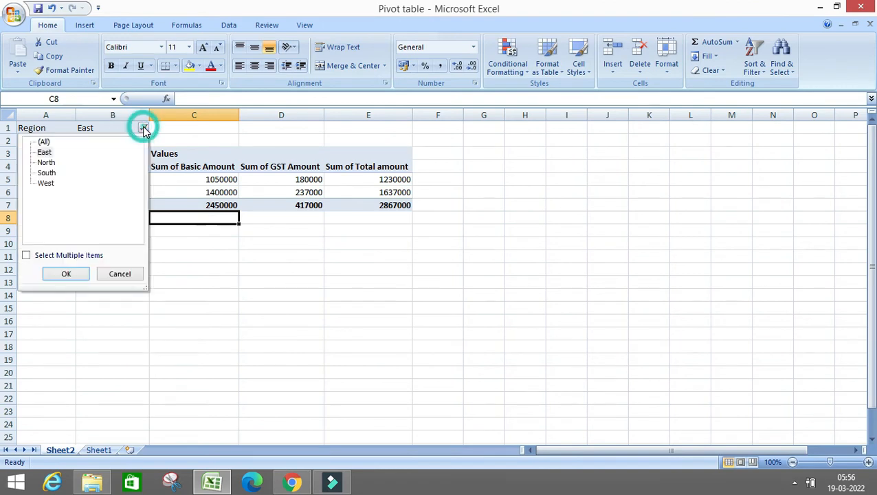
left_click(44, 163)
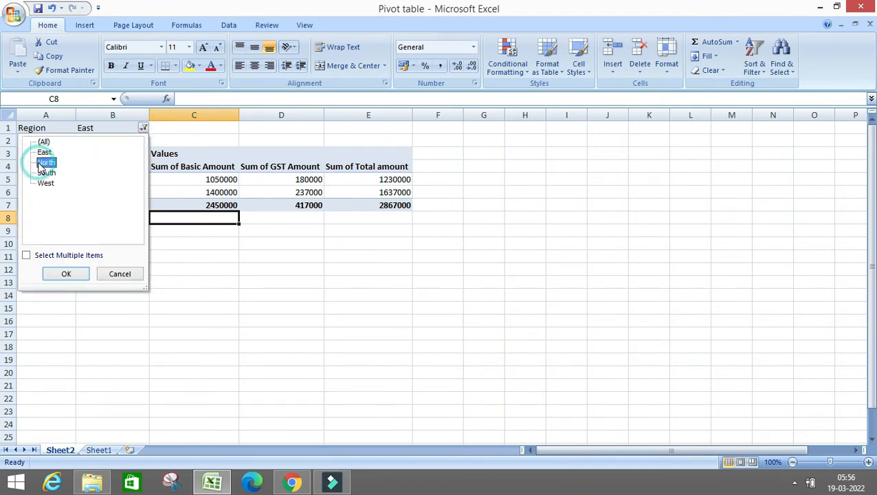
left_click(45, 183)
left_click(71, 274)
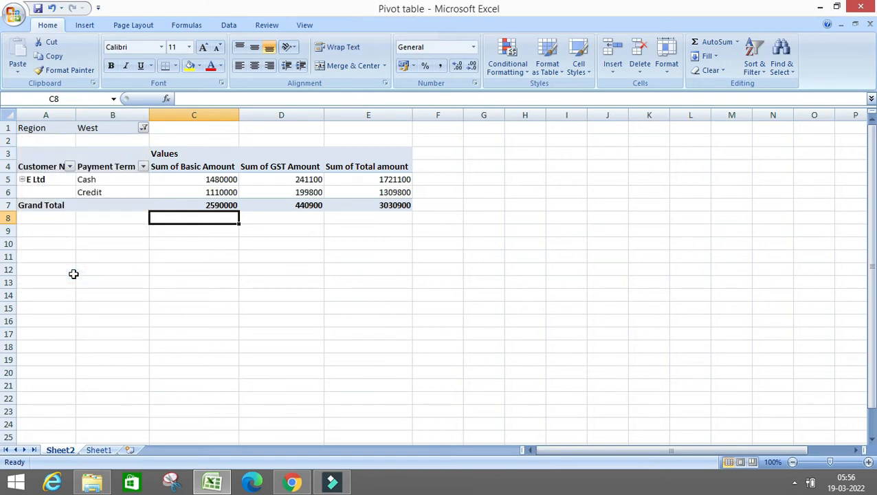
double_click(114, 179)
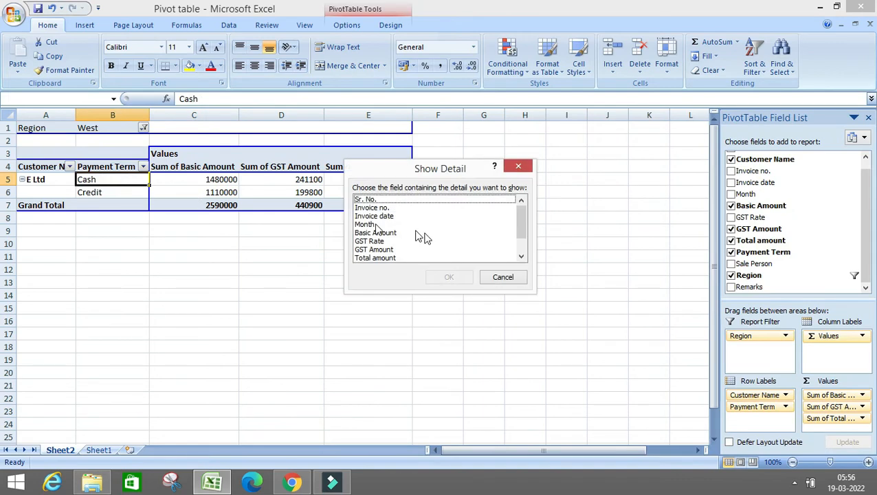
left_click(519, 165)
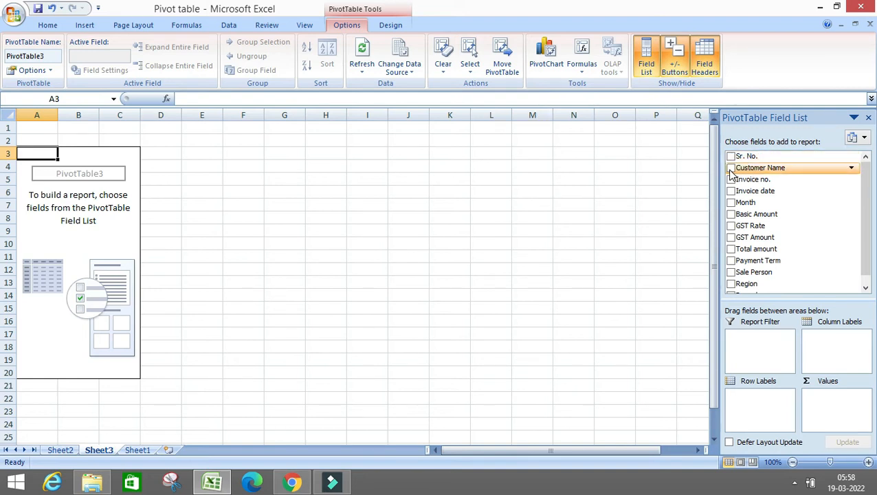
Step: Lay out the new Sheet3 PivotTable with Customer Name as rows, Region as columns and Total amount as summed values
left_click_drag(746, 171, 752, 411)
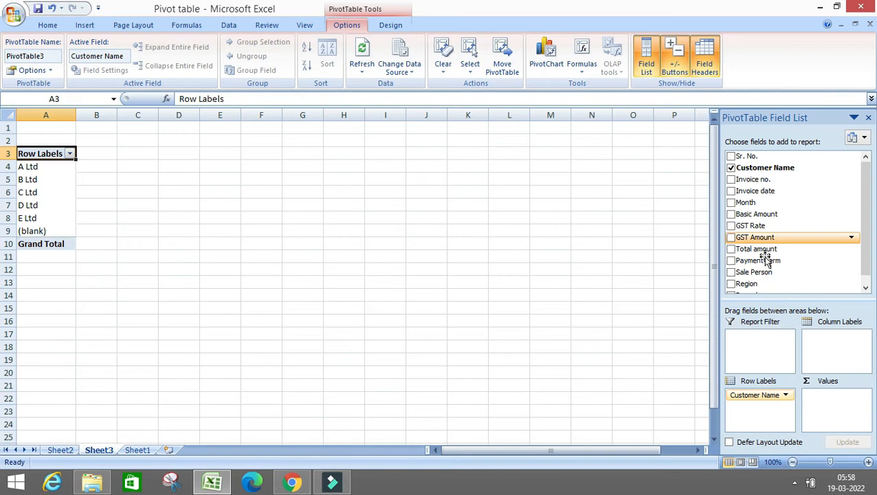
left_click_drag(747, 283, 835, 346)
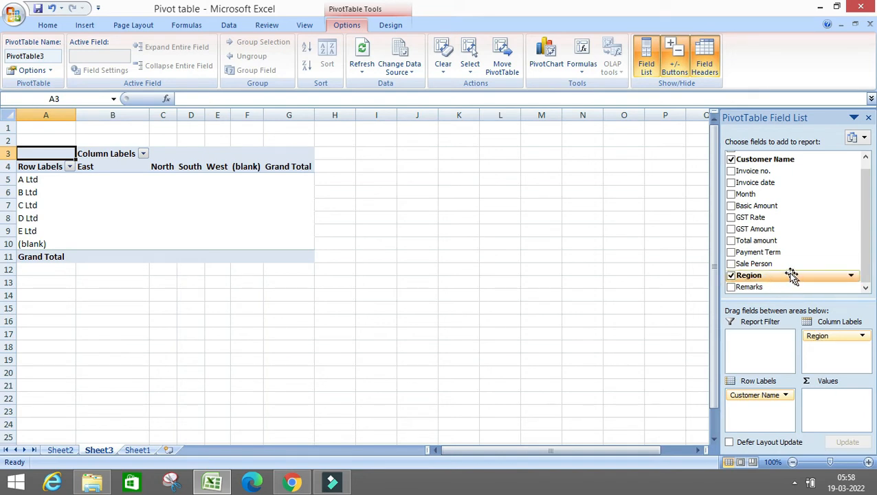
left_click(731, 241)
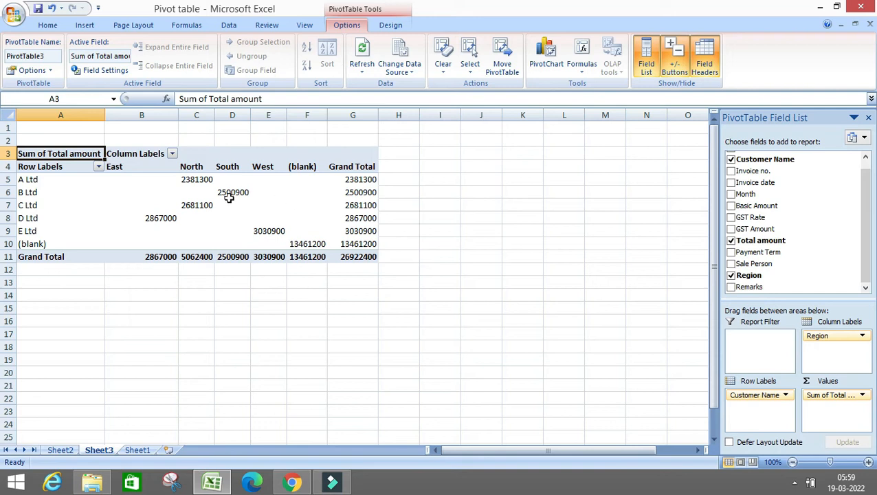
mouse_move(174, 206)
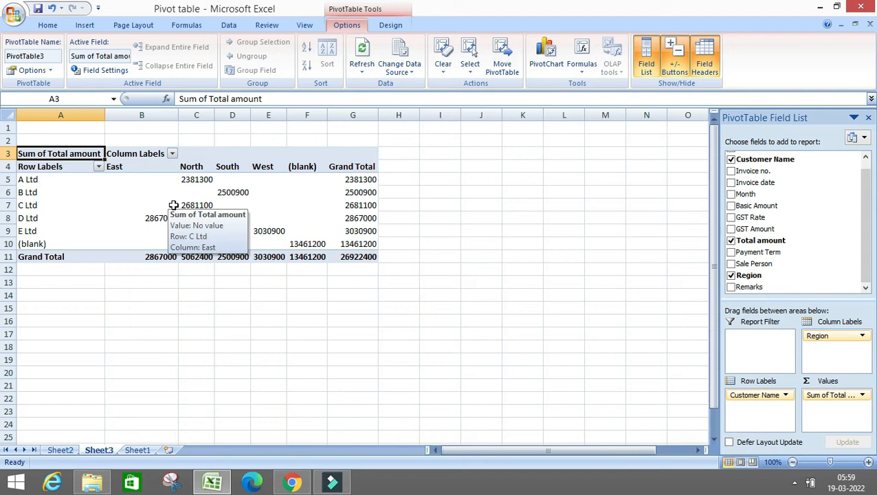
left_click(30, 194)
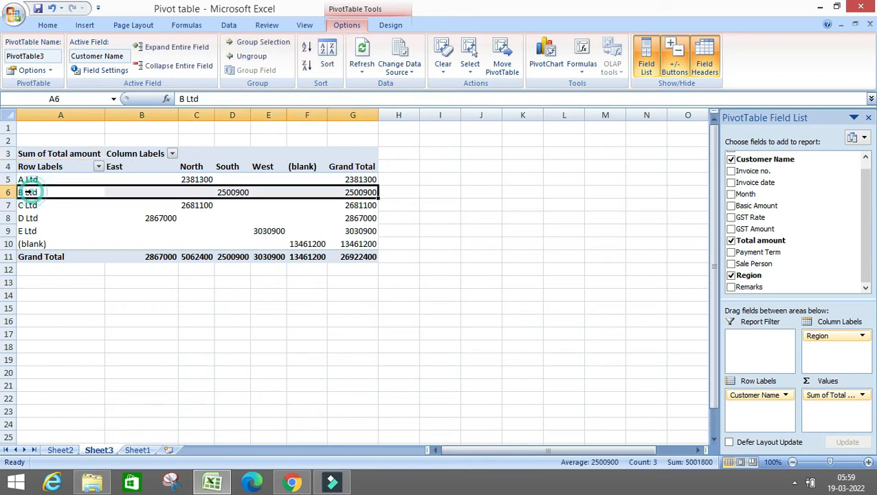
double_click(42, 188)
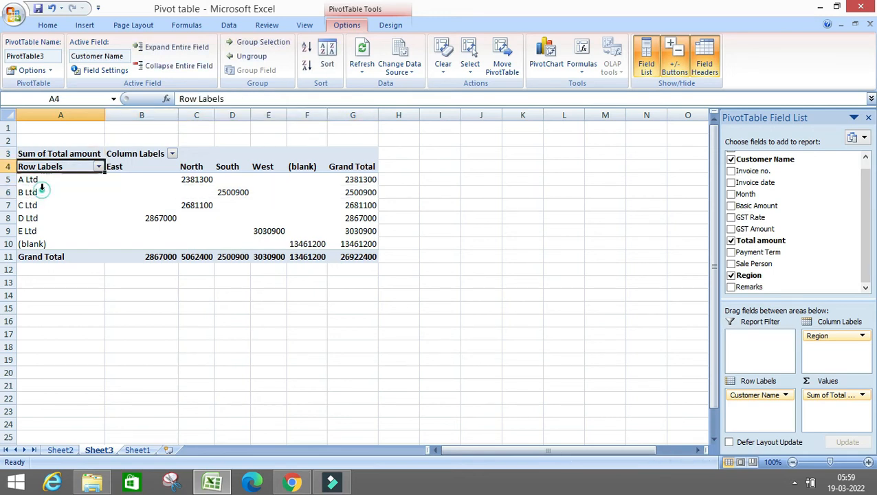
left_click(32, 192)
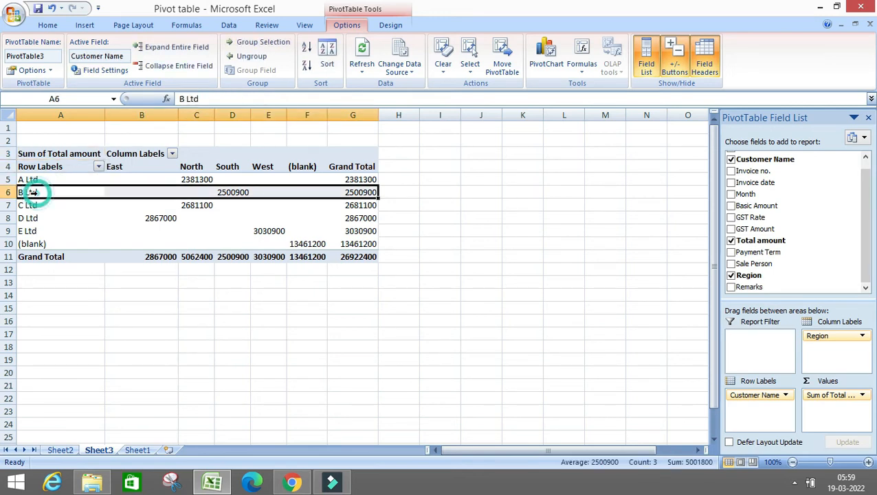
left_click(236, 193)
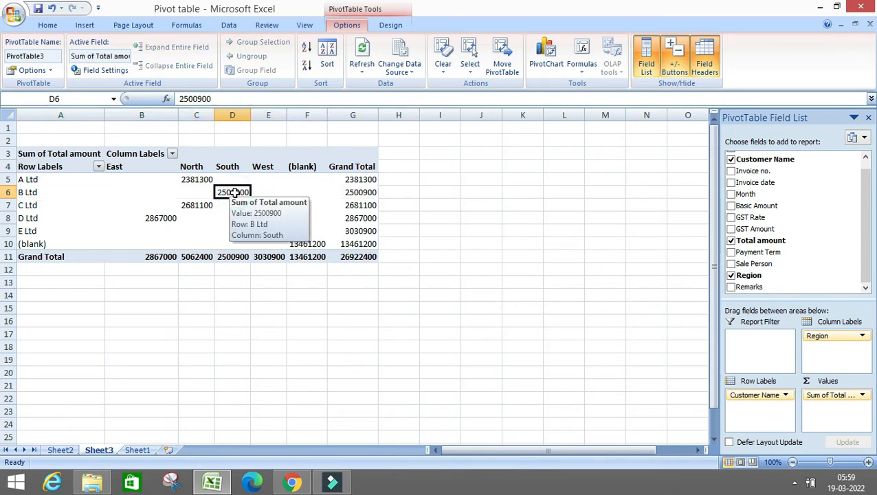
right_click(237, 195)
key("Escape")
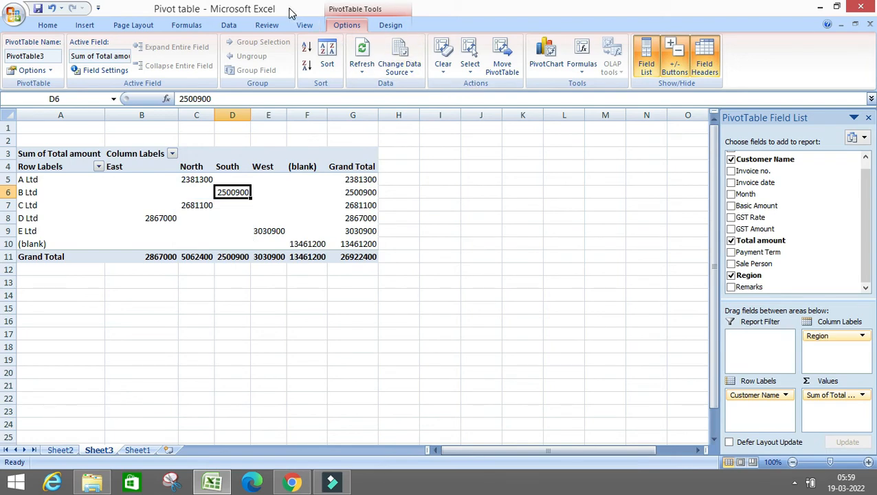
Step: Change the Sheet3 PivotTable's data source range to Sheet1!$A$5:$M$45 and refresh the report
left_click(414, 73)
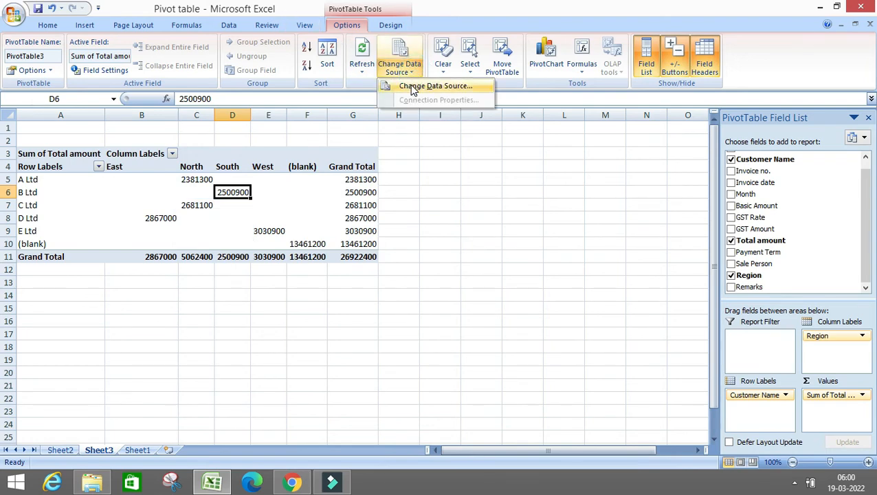
left_click(411, 85)
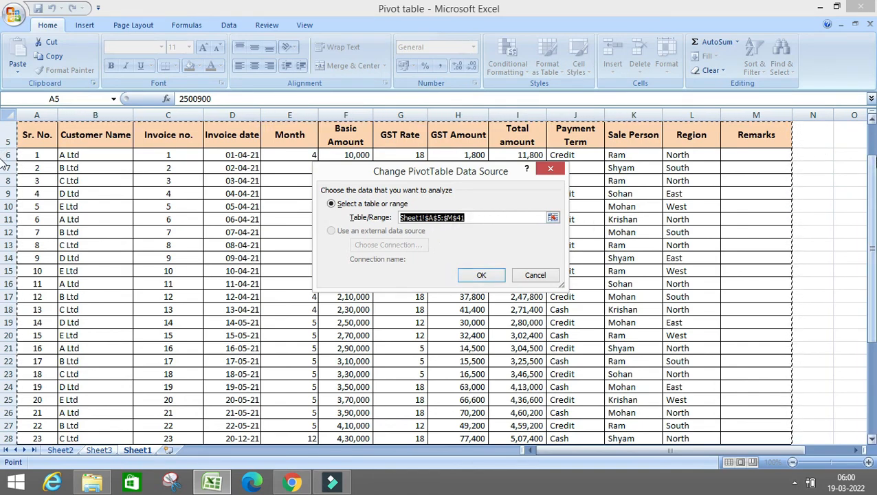
left_click_drag(869, 175, 866, 350)
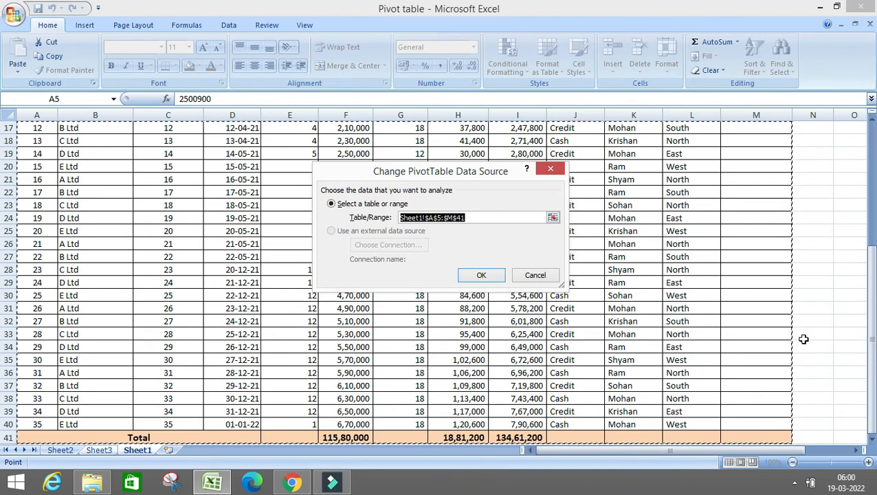
left_click(482, 217)
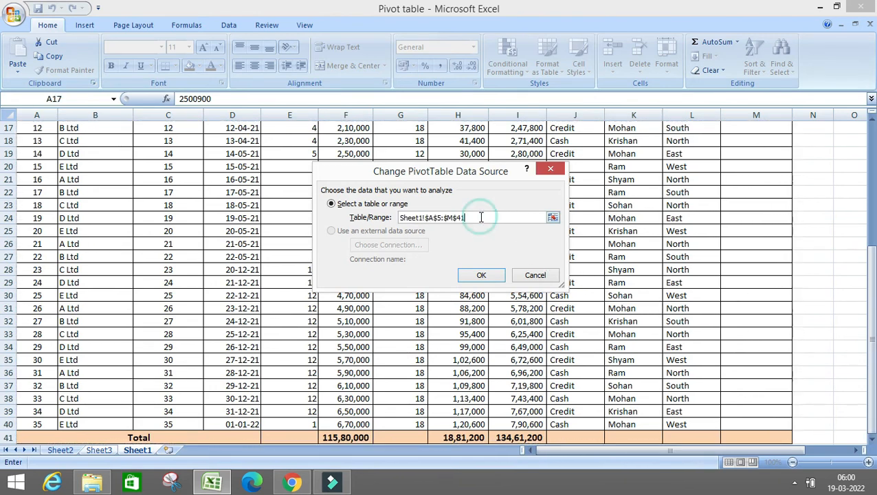
key("BackSpace")
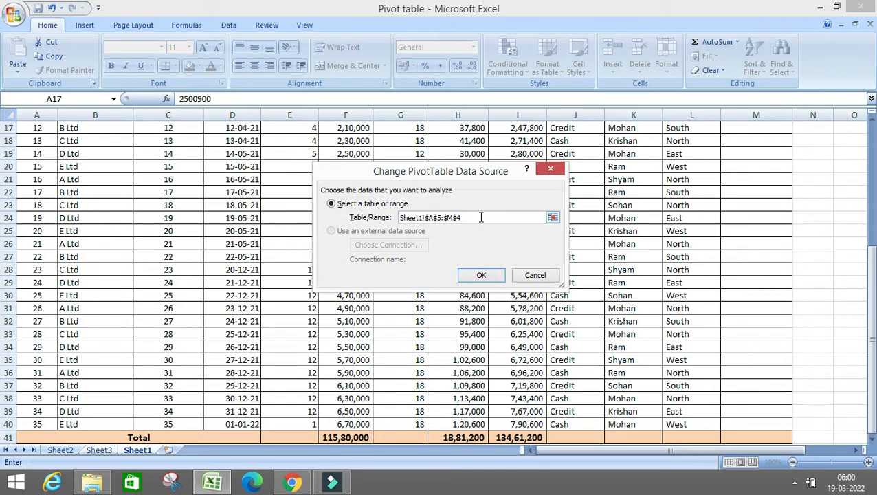
type("5")
left_click(476, 275)
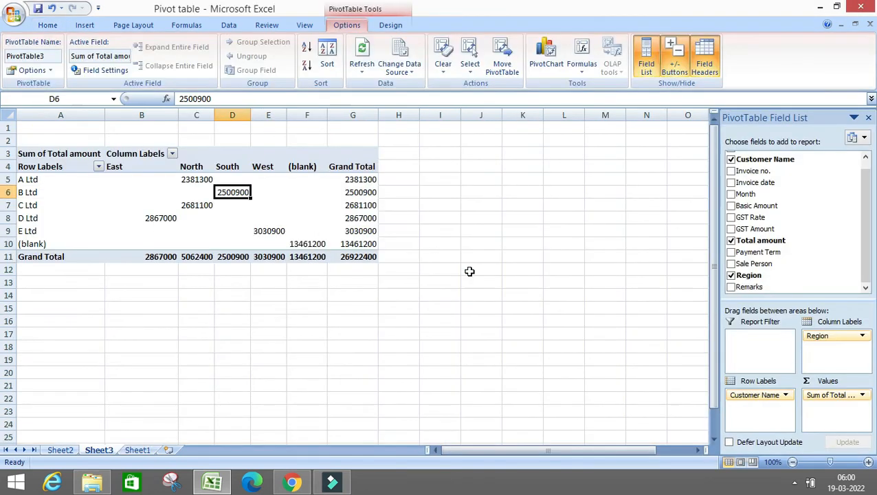
right_click(225, 192)
left_click(255, 242)
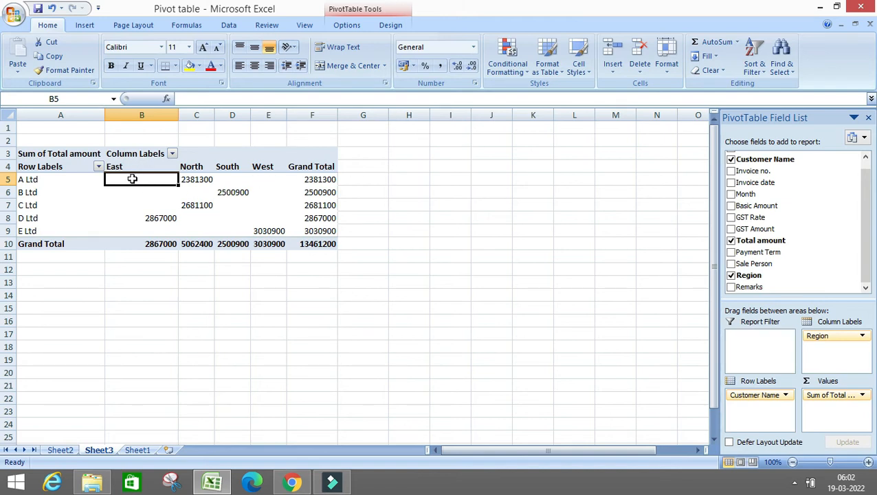
Step: Set the PivotTable options so that empty cells show 0
mouse_move(132, 179)
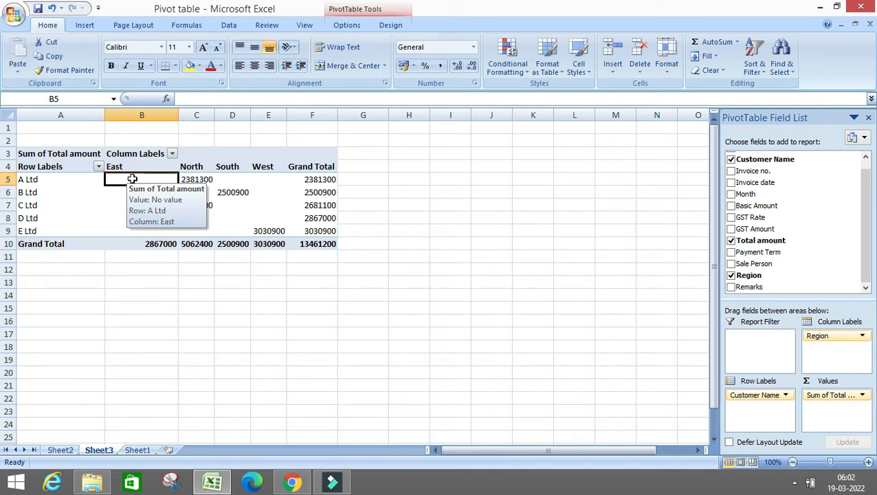
right_click(134, 182)
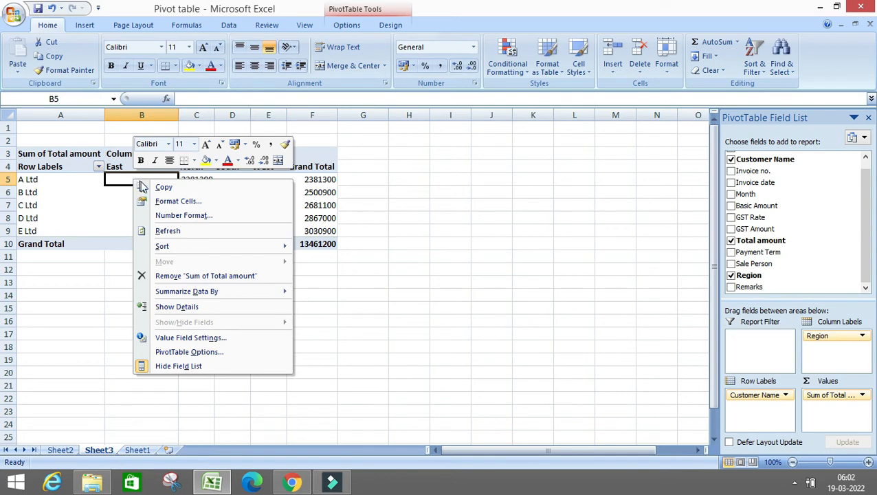
left_click(115, 185)
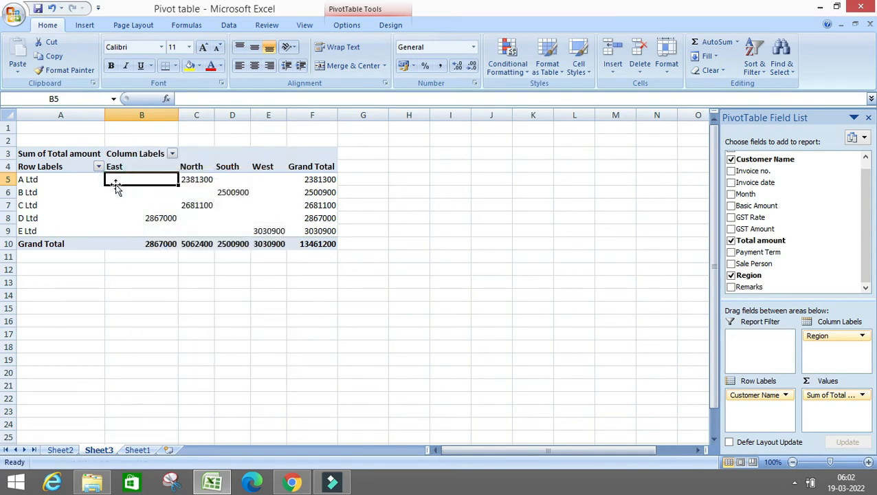
right_click(124, 183)
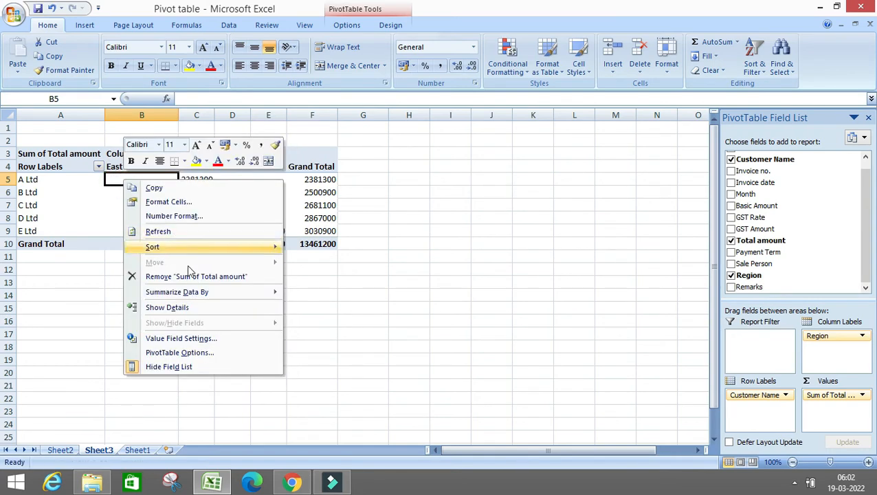
left_click(175, 352)
left_click(159, 366)
type("0")
left_click(234, 454)
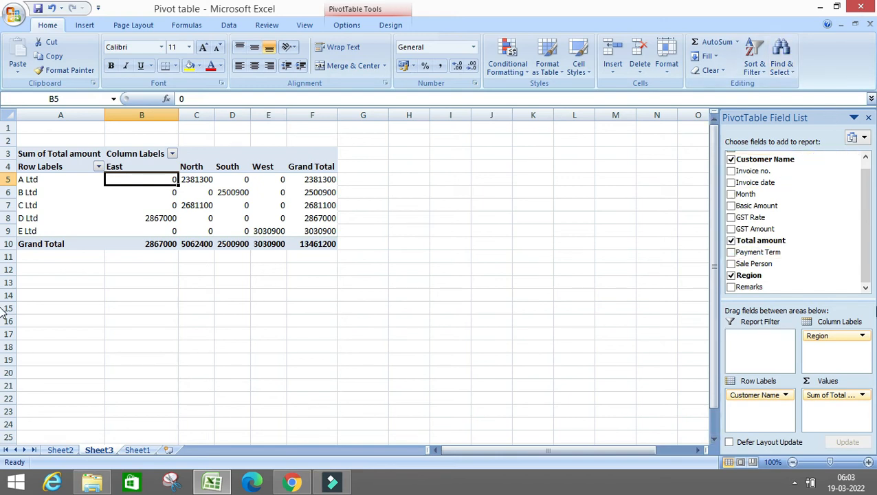
Step: Add Payment Term as a report filter and filter the PivotTable to Cash
left_click_drag(763, 255, 757, 347)
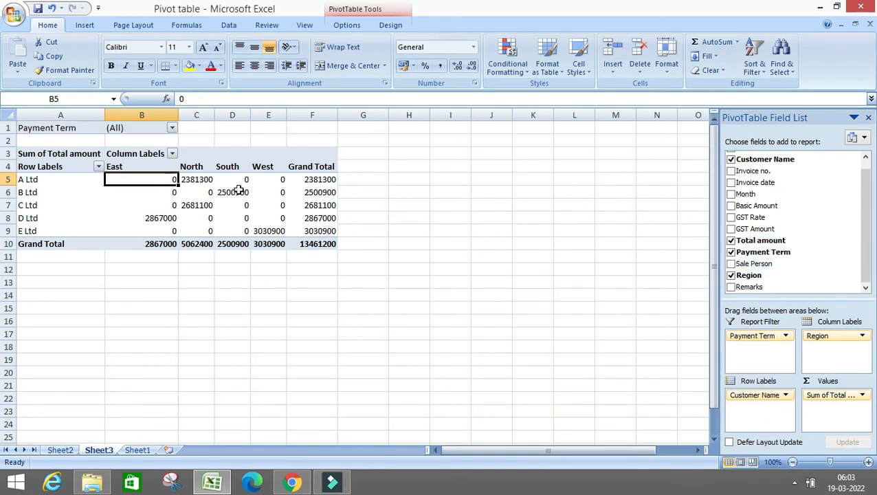
left_click(172, 130)
left_click(74, 150)
left_click(92, 271)
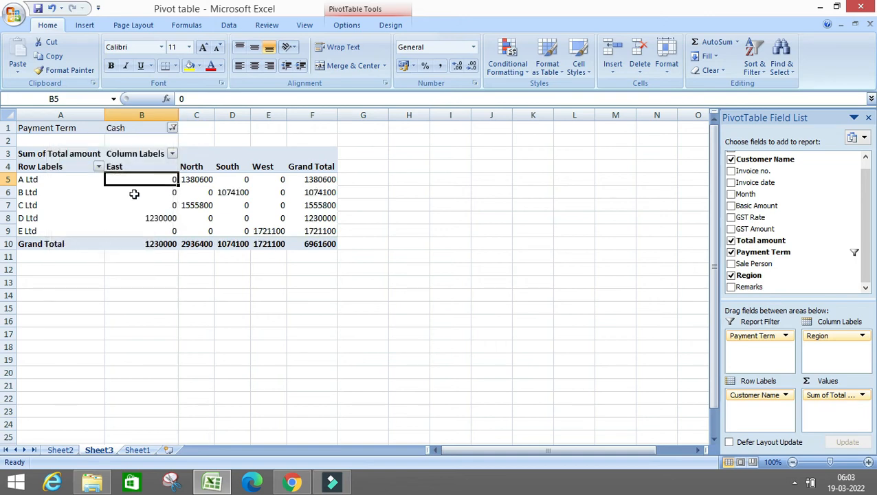
Step: Switch the Payment Term report filter to Credit
left_click(172, 130)
left_click(75, 162)
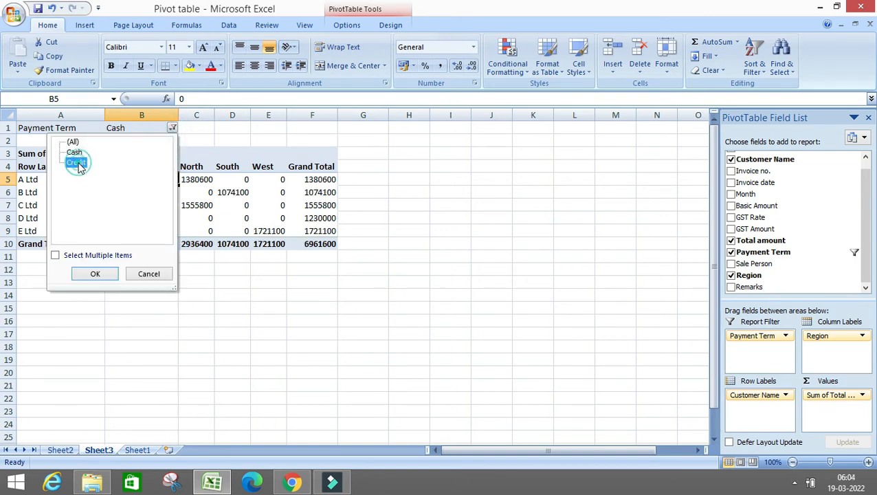
left_click(97, 273)
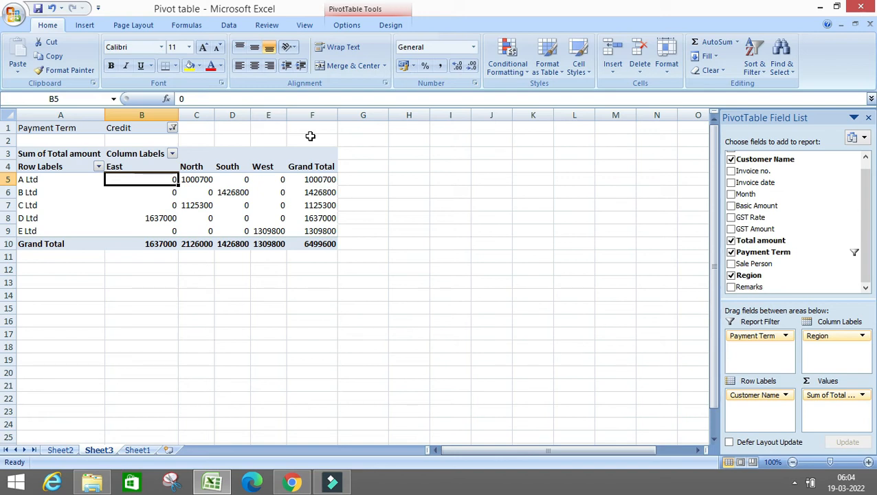
Step: Add Month as a second report filter below Payment Term and filter it to month 5
left_click_drag(749, 195, 760, 349)
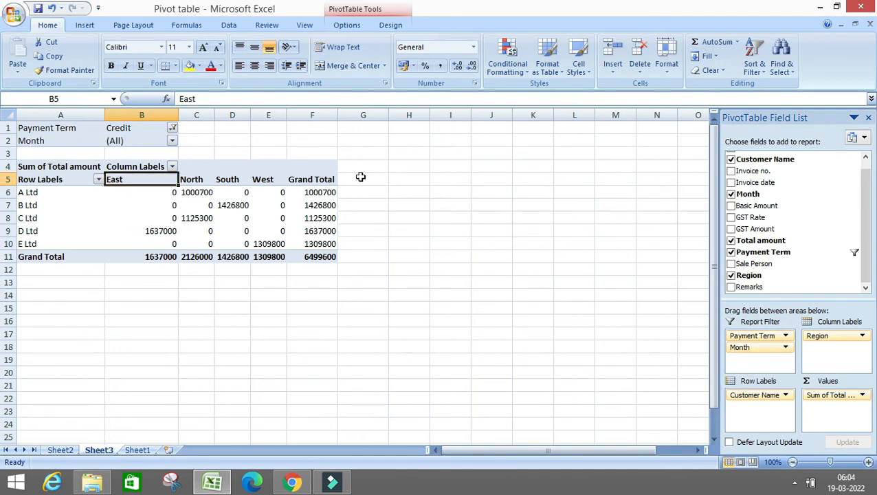
left_click(172, 140)
left_click(70, 187)
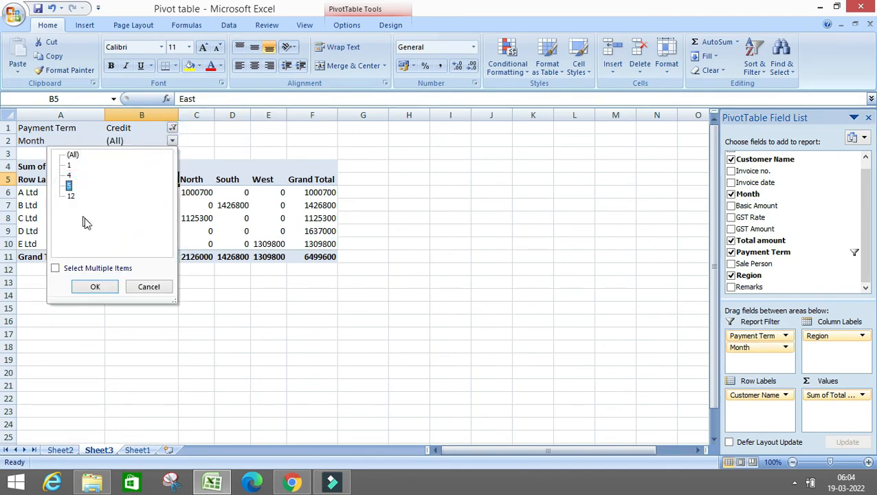
left_click(95, 286)
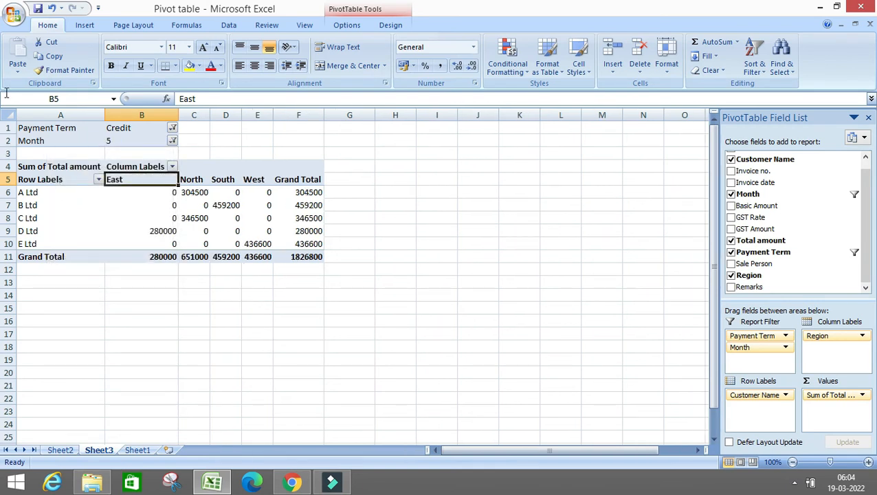
Step: Reset the Payment Term filter to (All) and switch the Month filter to 12
left_click(172, 128)
left_click(73, 142)
left_click(95, 272)
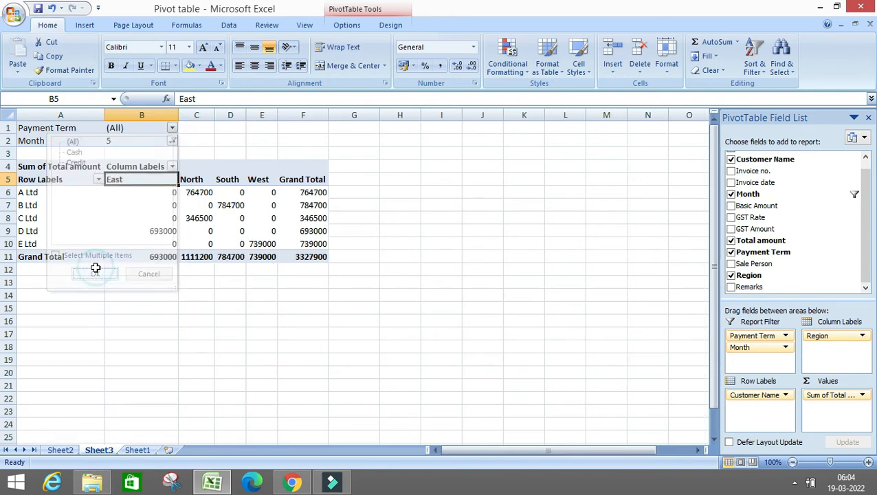
left_click(172, 140)
left_click(70, 196)
left_click(92, 286)
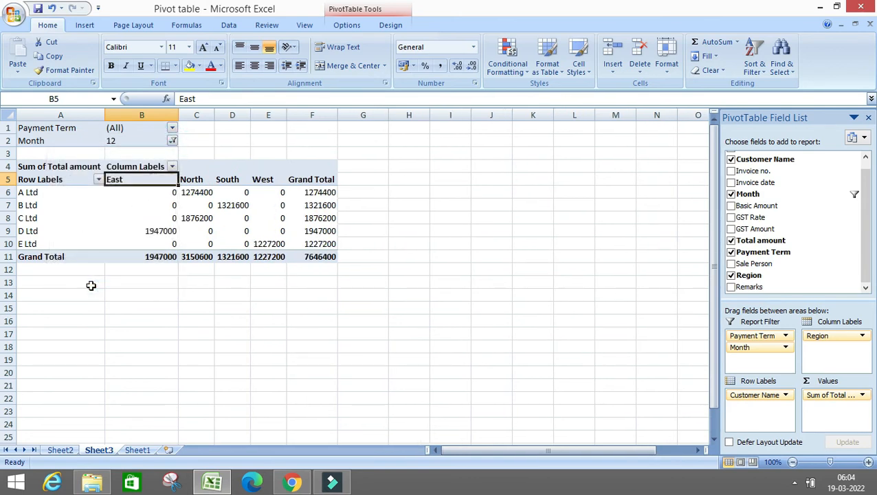
Step: Reset the Month filter to (All) and filter Payment Term to Cash
left_click(172, 141)
left_click(81, 157)
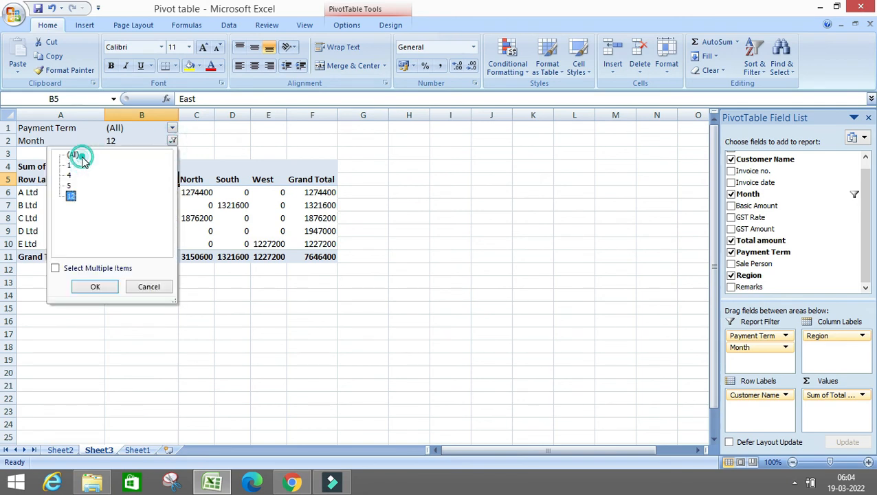
left_click(95, 287)
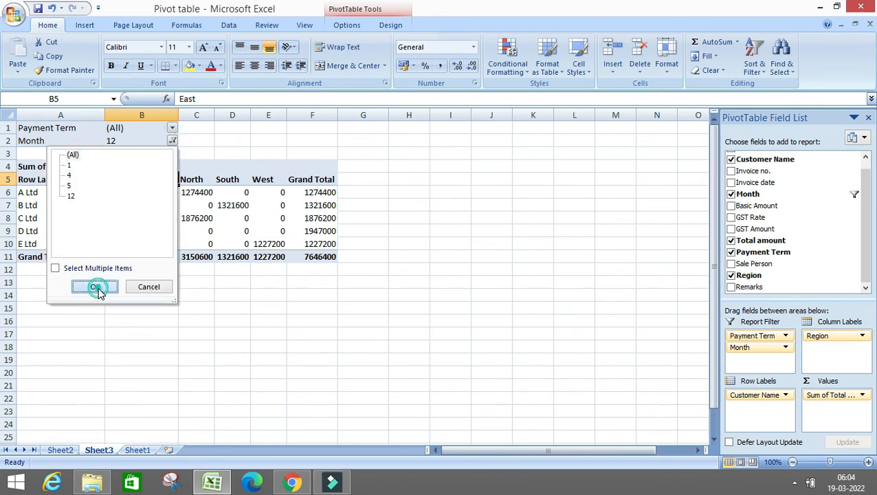
left_click(172, 128)
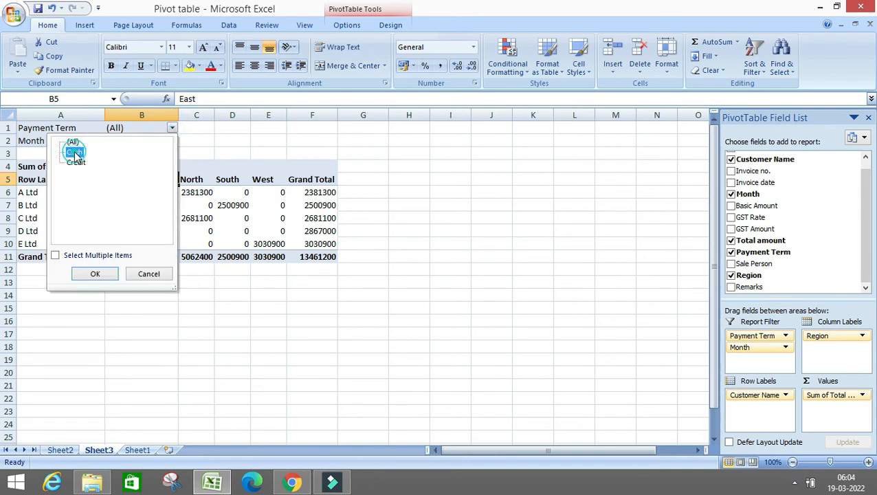
left_click(90, 276)
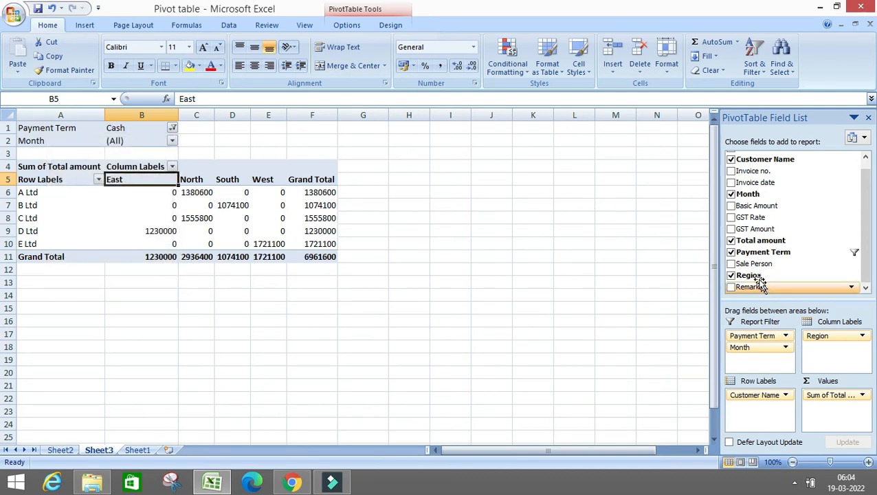
Step: Add Sale Person as a third report filter and filter Month to 5
left_click(746, 254)
left_click_drag(746, 268, 749, 361)
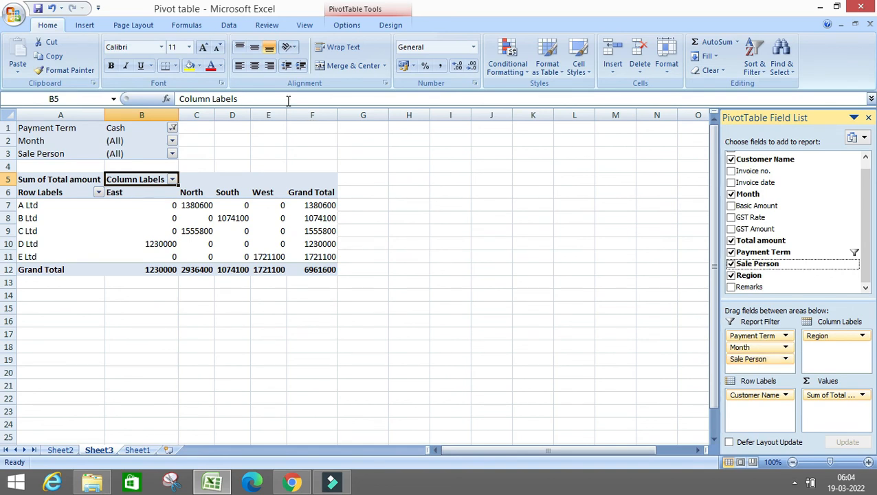
left_click(172, 141)
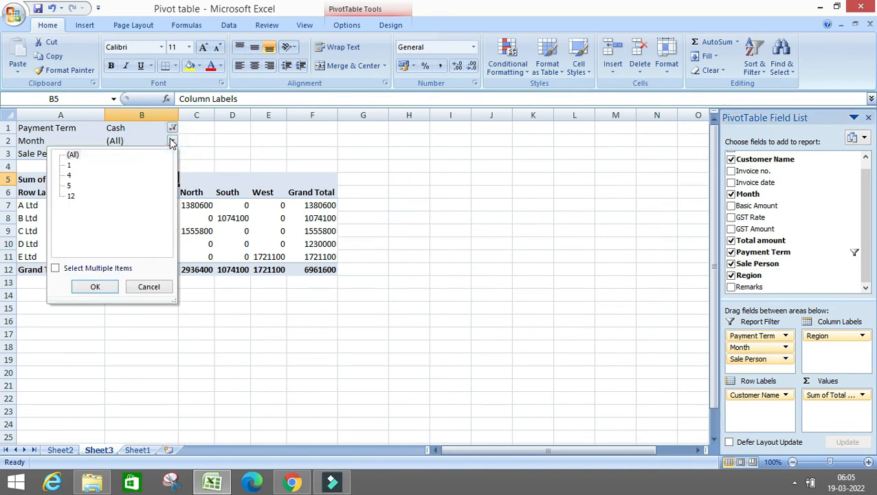
left_click(69, 186)
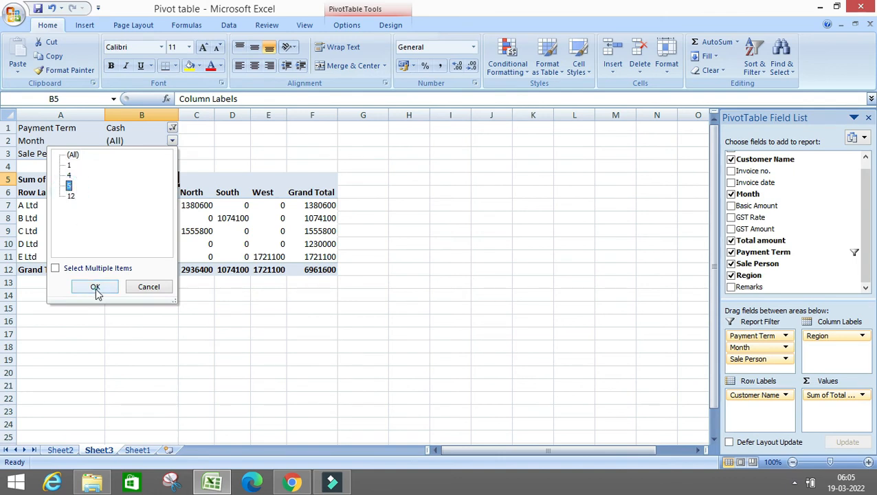
left_click(94, 287)
Step: Filter Sale Person to the fourth listed salesperson and switch the Month filter to 12
left_click(173, 153)
left_click(77, 209)
left_click(95, 300)
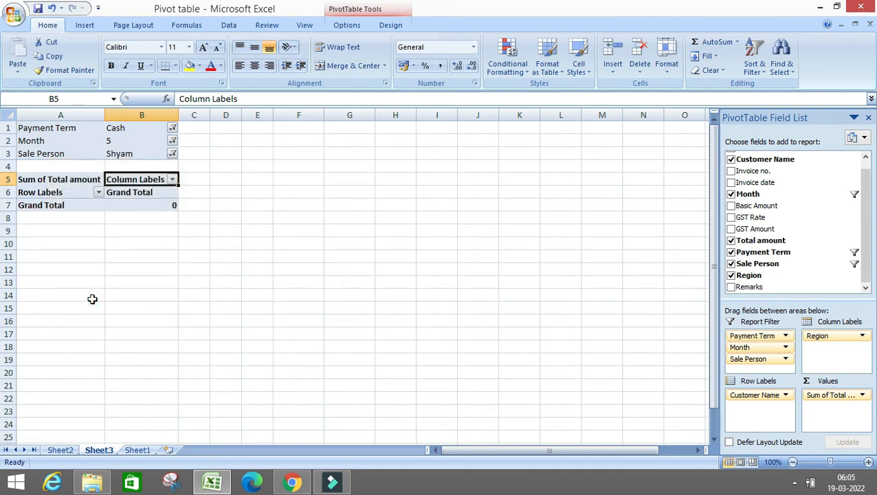
left_click(171, 141)
left_click(71, 195)
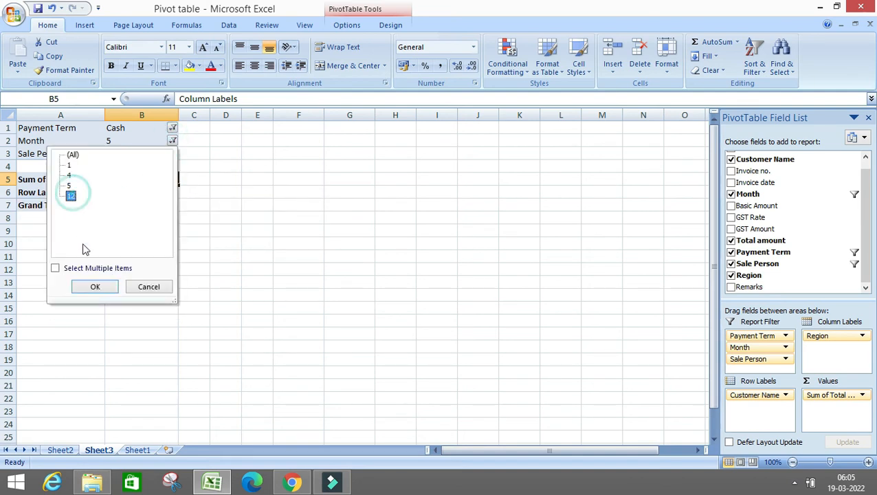
left_click(96, 288)
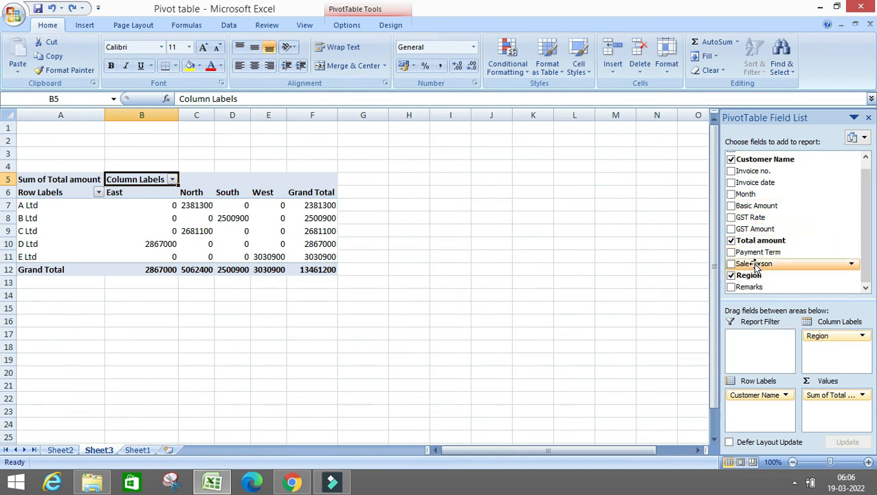
Step: Break the Region columns down by Payment Term, and take Payment Term out of the column labels again
left_click_drag(753, 253, 837, 362)
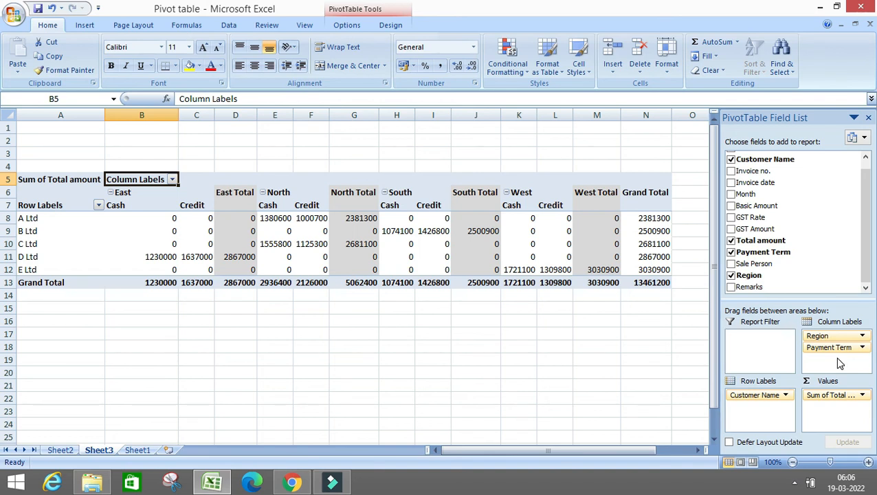
left_click_drag(836, 348, 756, 267)
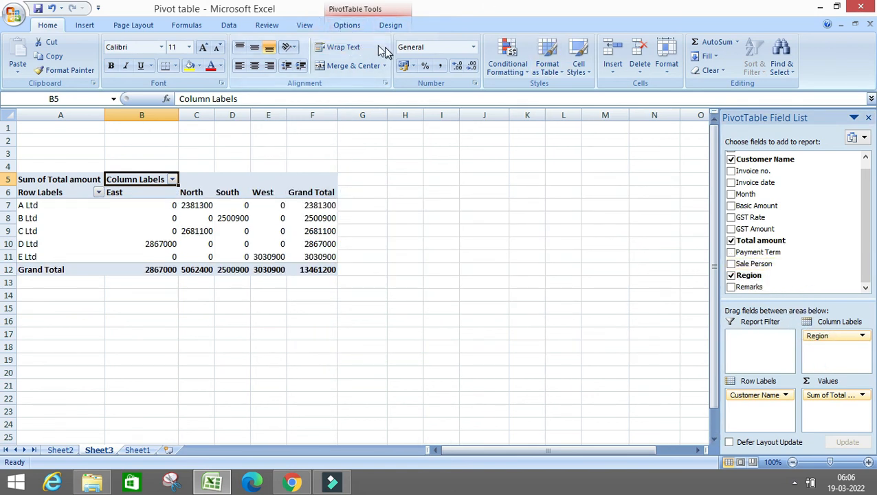
Step: Insert a clustered column PivotChart based on the customer-by-region PivotTable
left_click(344, 24)
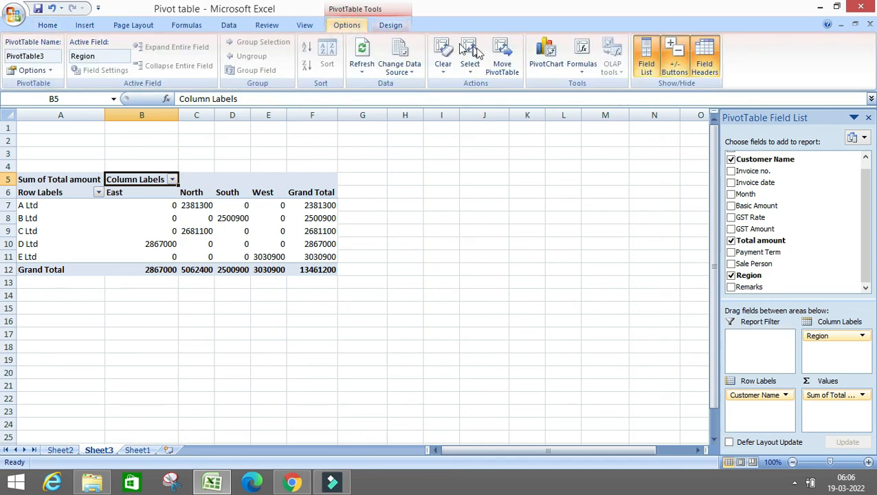
left_click(544, 51)
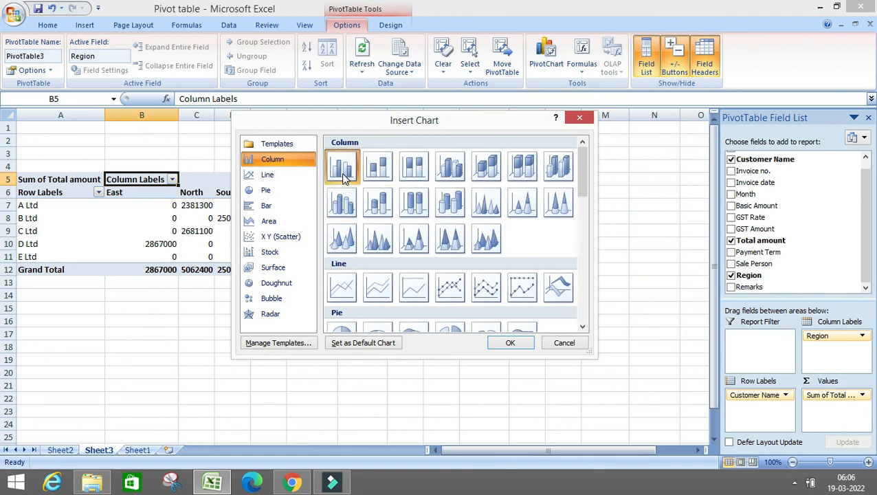
left_click(343, 176)
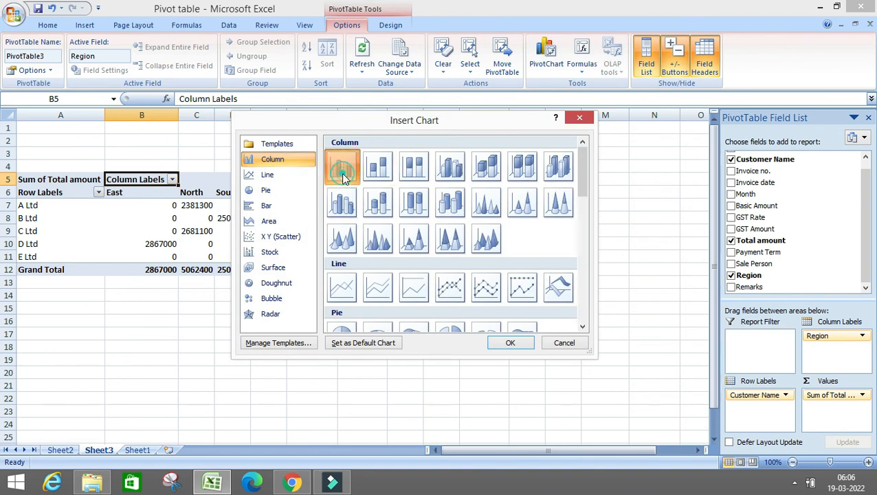
left_click(509, 349)
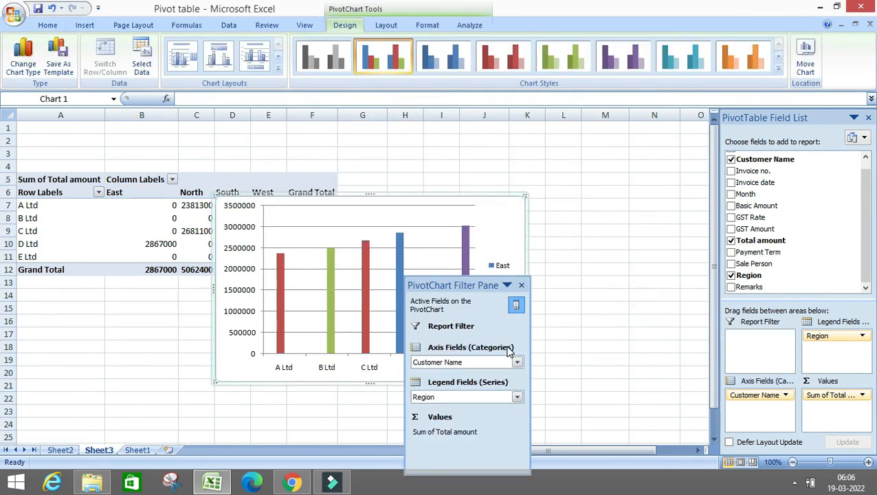
Step: Move the PivotChart Filter Pane off the chart and place the chart below the PivotTable, starting at about row 14
left_click_drag(478, 292, 631, 233)
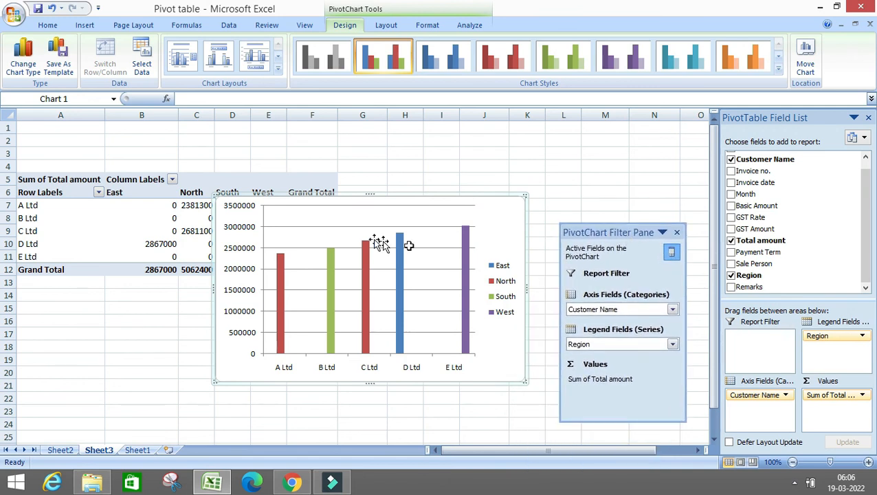
left_click(355, 216)
left_click_drag(114, 352, 112, 351)
left_click_drag(492, 220, 277, 322)
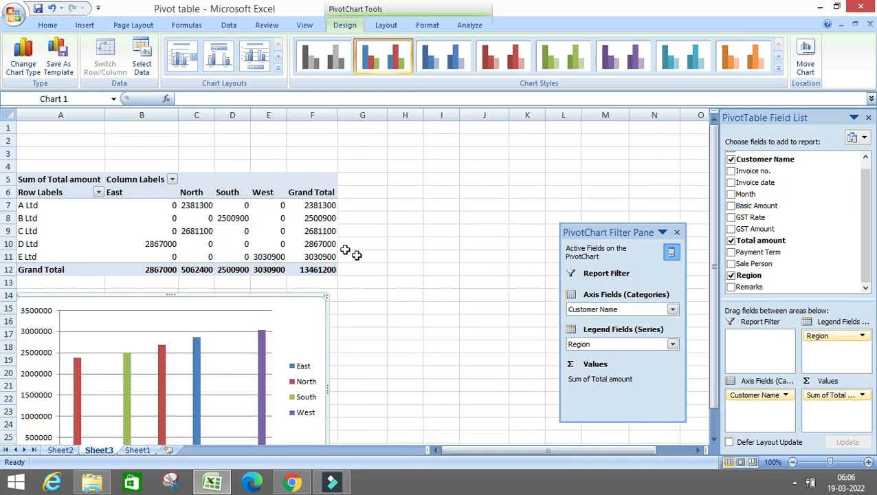
Step: Deselect the PivotChart and examine its columns below the PivotTable
left_click(404, 280)
key("Down")
key("Down")
key("Down")
key("Down")
key("Down")
key("Down")
key("Down")
key("Down")
key("Down")
key("Down")
key("Down")
key("Down")
key("Down")
key("Down")
key("Down")
key("Down")
key("Down")
key("Down")
key("Down")
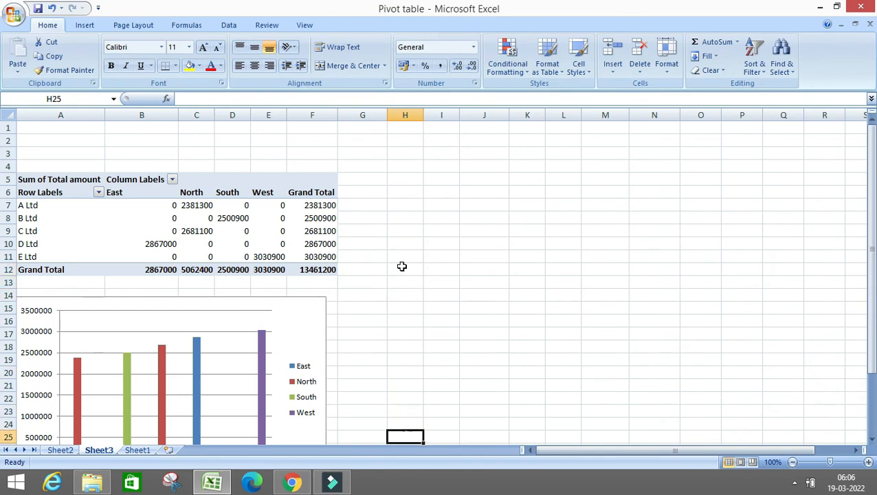